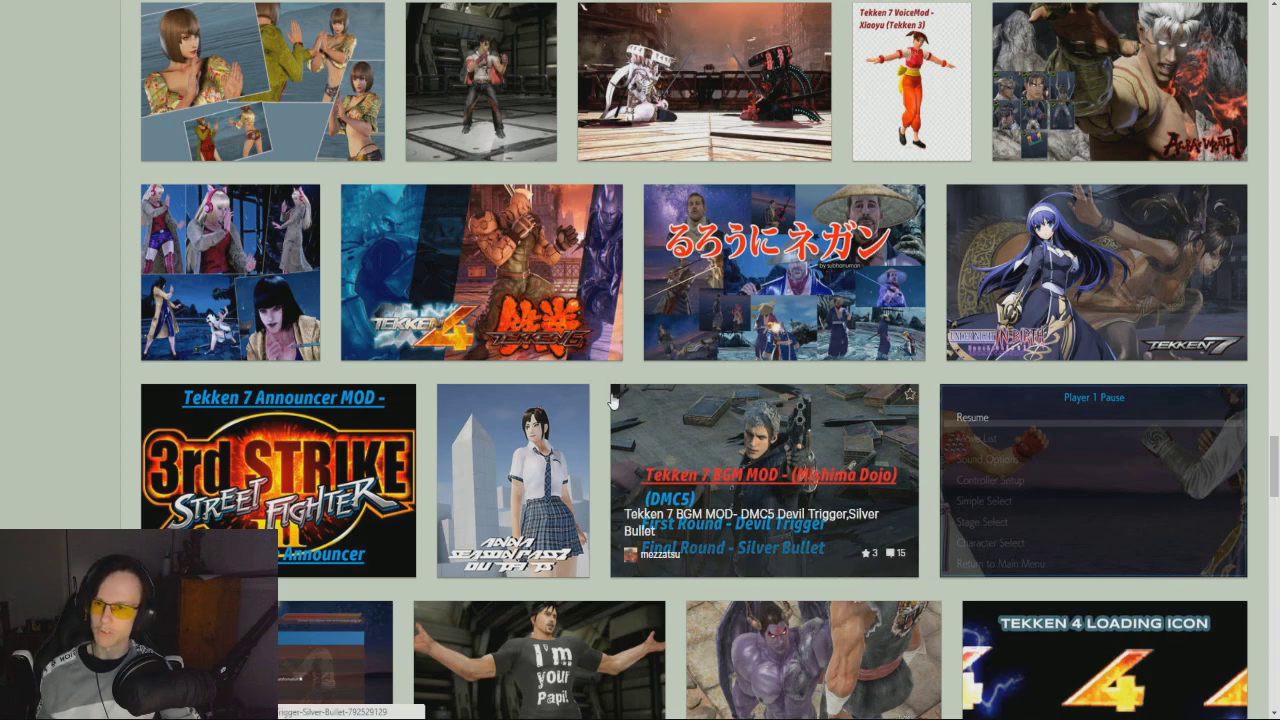
- Scroll the DeviantArt Tekken mod gallery down to the Julia outfit mods, including Julia's Twitch Hoodie
{"action": "scroll", "coordinate": [611, 400], "scroll_direction": "up", "scroll_amount": 5}
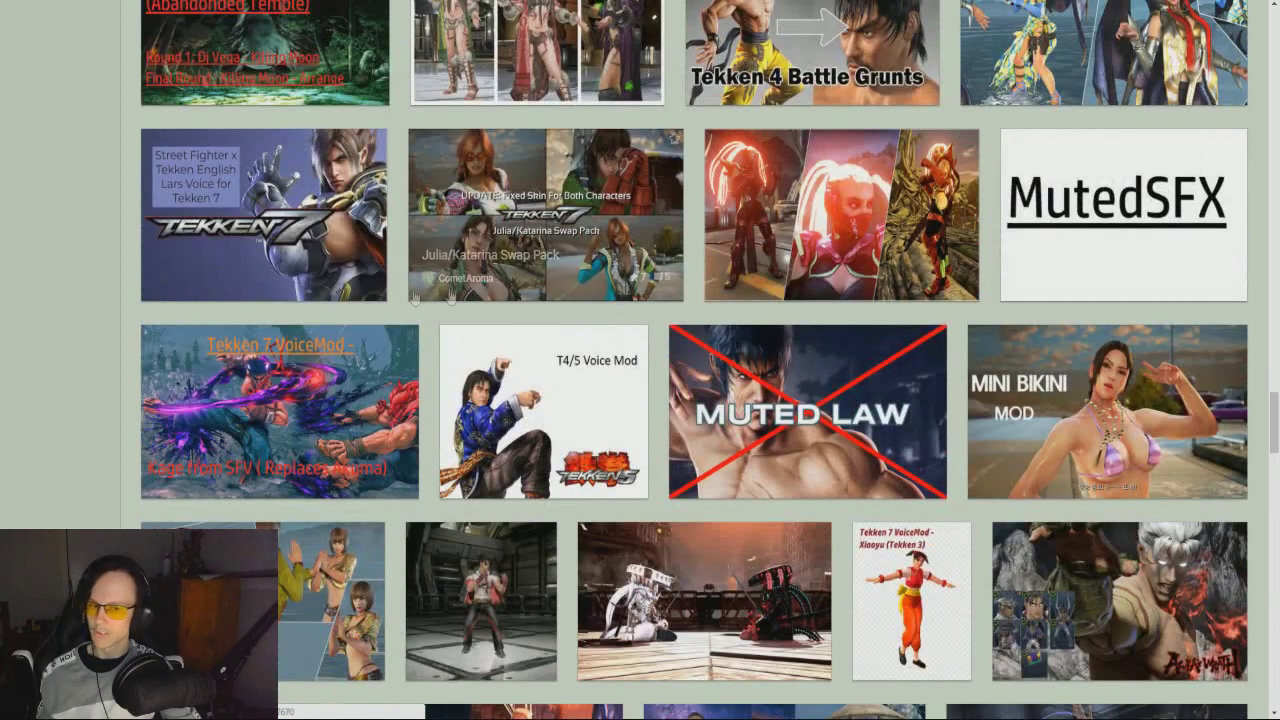
{"action": "scroll", "coordinate": [693, 370], "scroll_direction": "down", "scroll_amount": 3}
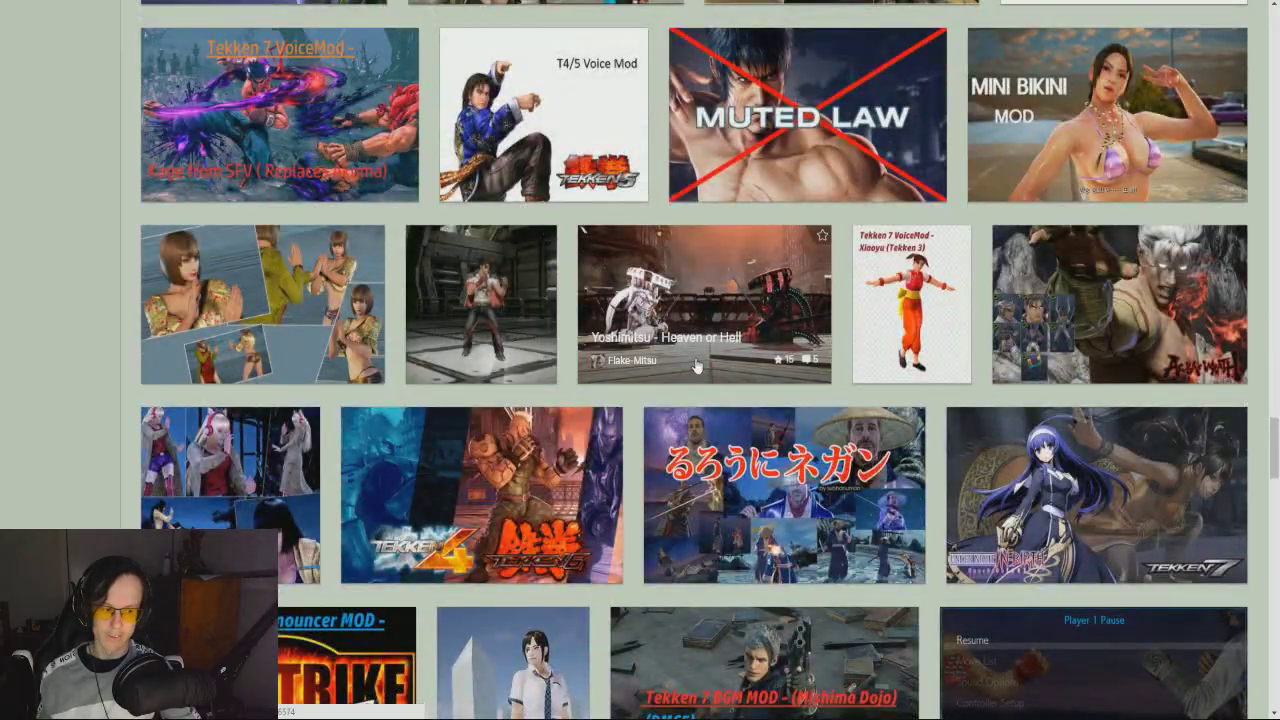
{"action": "scroll", "coordinate": [696, 366], "scroll_direction": "down", "scroll_amount": 2}
{"action": "scroll", "coordinate": [697, 367], "scroll_direction": "down", "scroll_amount": 4}
{"action": "scroll", "coordinate": [697, 367], "scroll_direction": "down", "scroll_amount": 7}
{"action": "scroll", "coordinate": [697, 367], "scroll_direction": "down", "scroll_amount": 4}
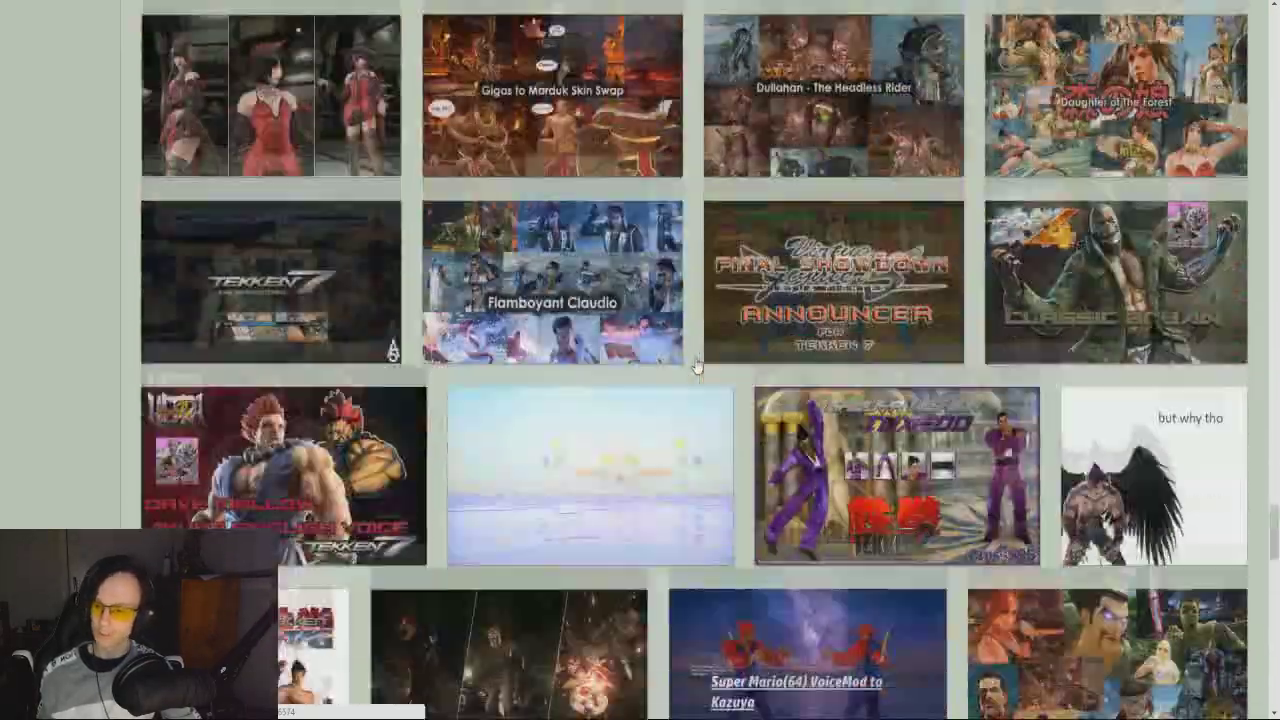
{"action": "scroll", "coordinate": [698, 365], "scroll_direction": "down", "scroll_amount": 2}
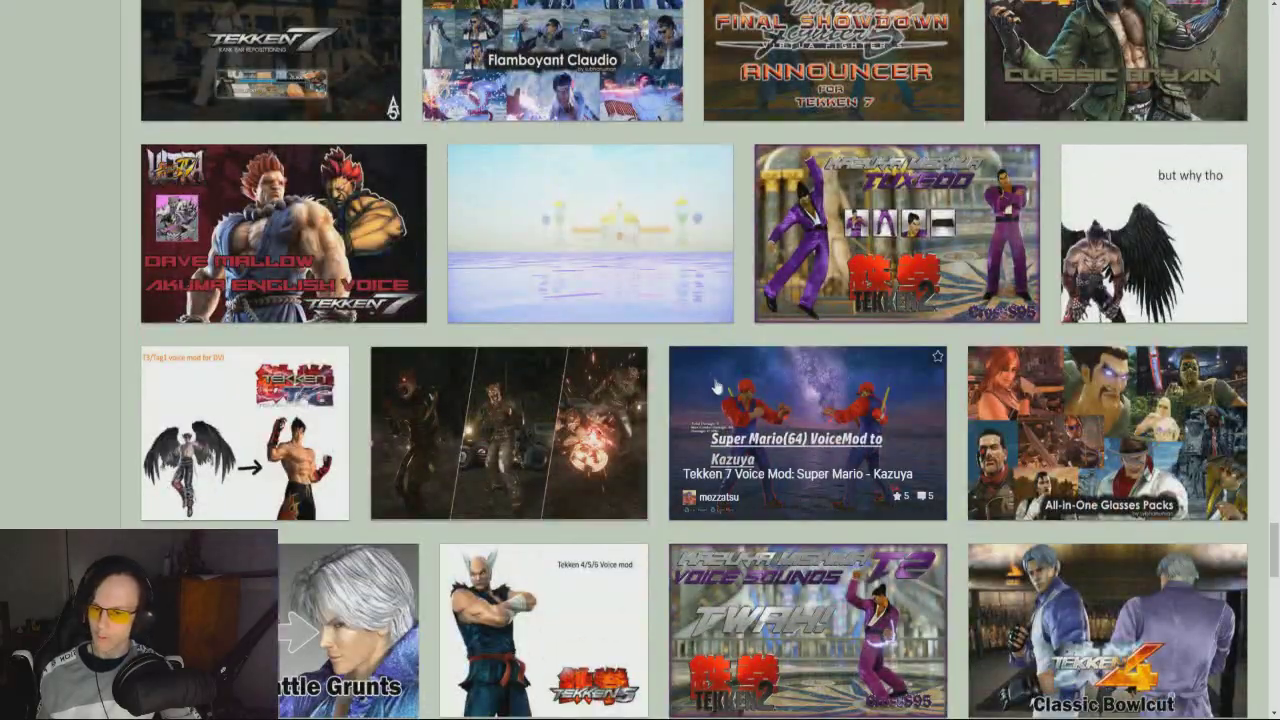
{"action": "scroll", "coordinate": [714, 385], "scroll_direction": "down", "scroll_amount": 9}
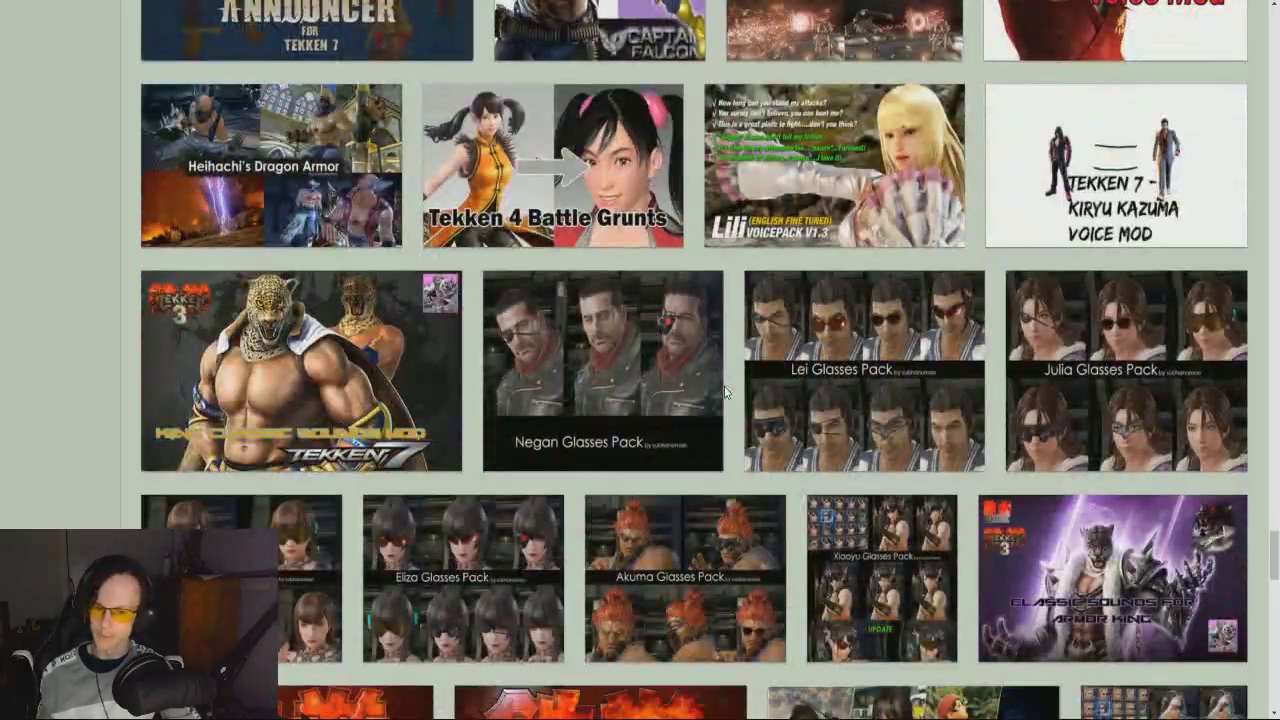
{"action": "scroll", "coordinate": [724, 393], "scroll_direction": "down", "scroll_amount": 6}
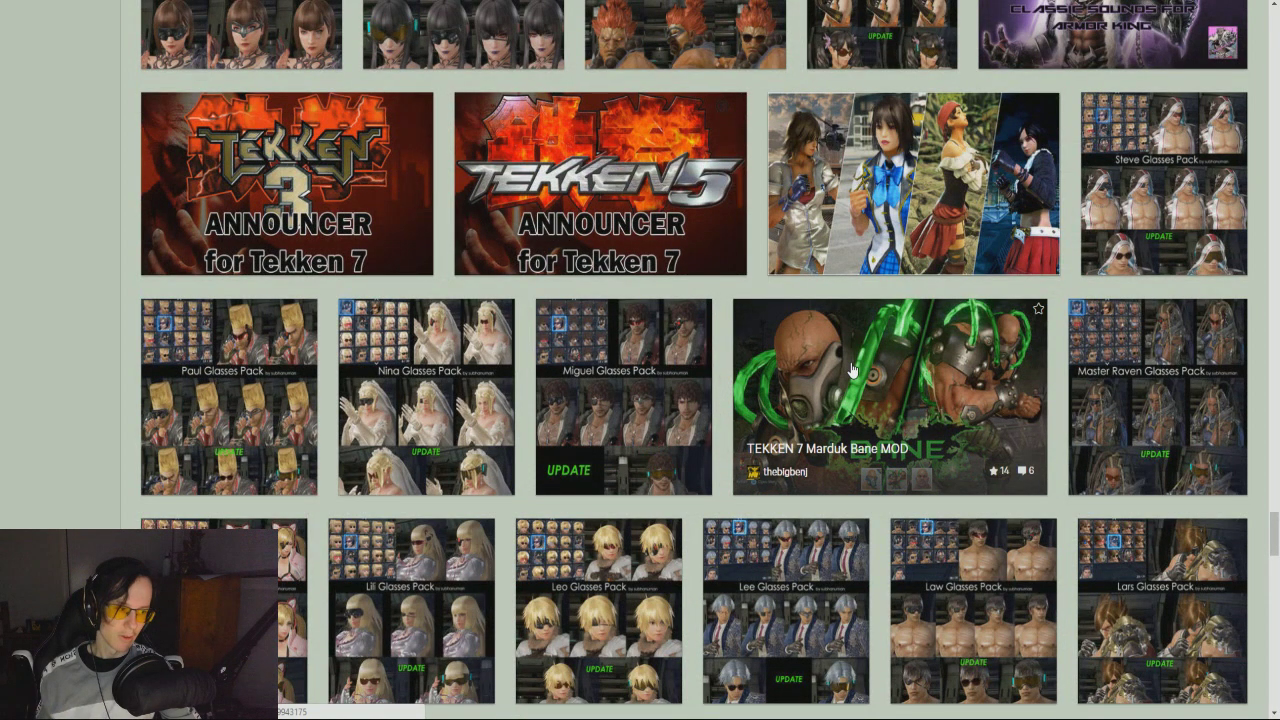
{"action": "scroll", "coordinate": [651, 378], "scroll_direction": "down", "scroll_amount": 4}
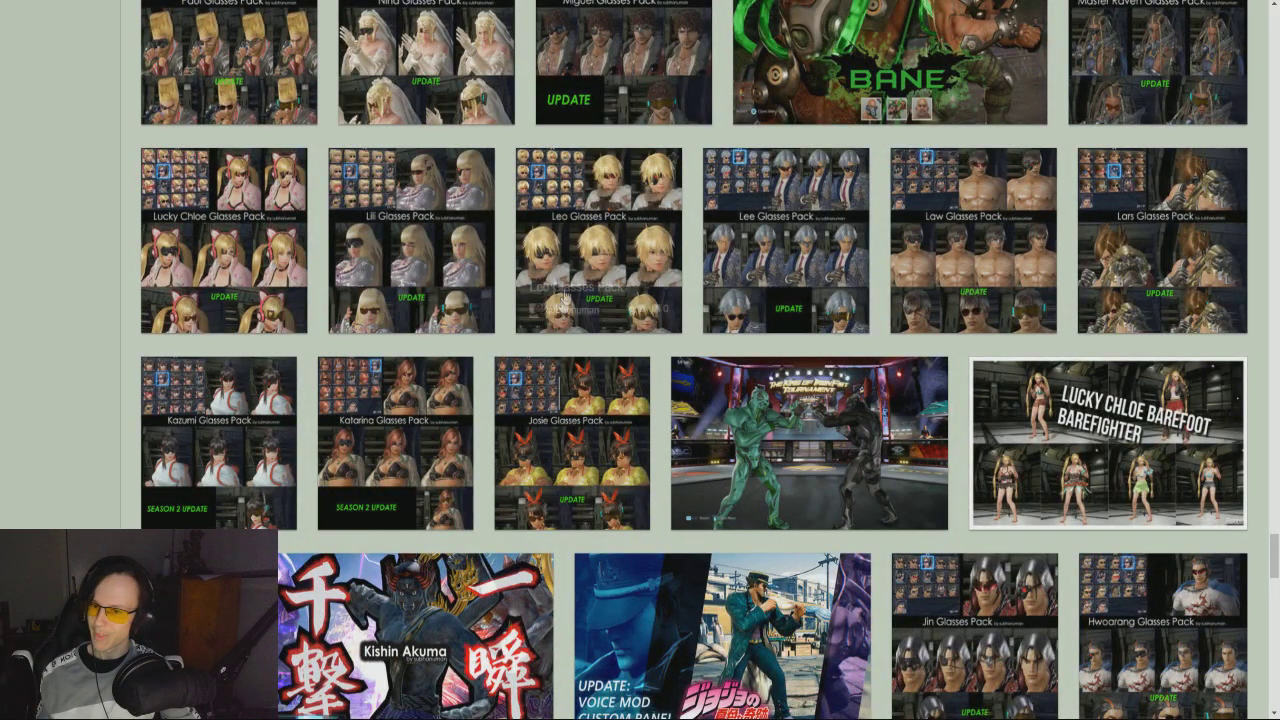
{"action": "scroll", "coordinate": [565, 295], "scroll_direction": "down", "scroll_amount": 4}
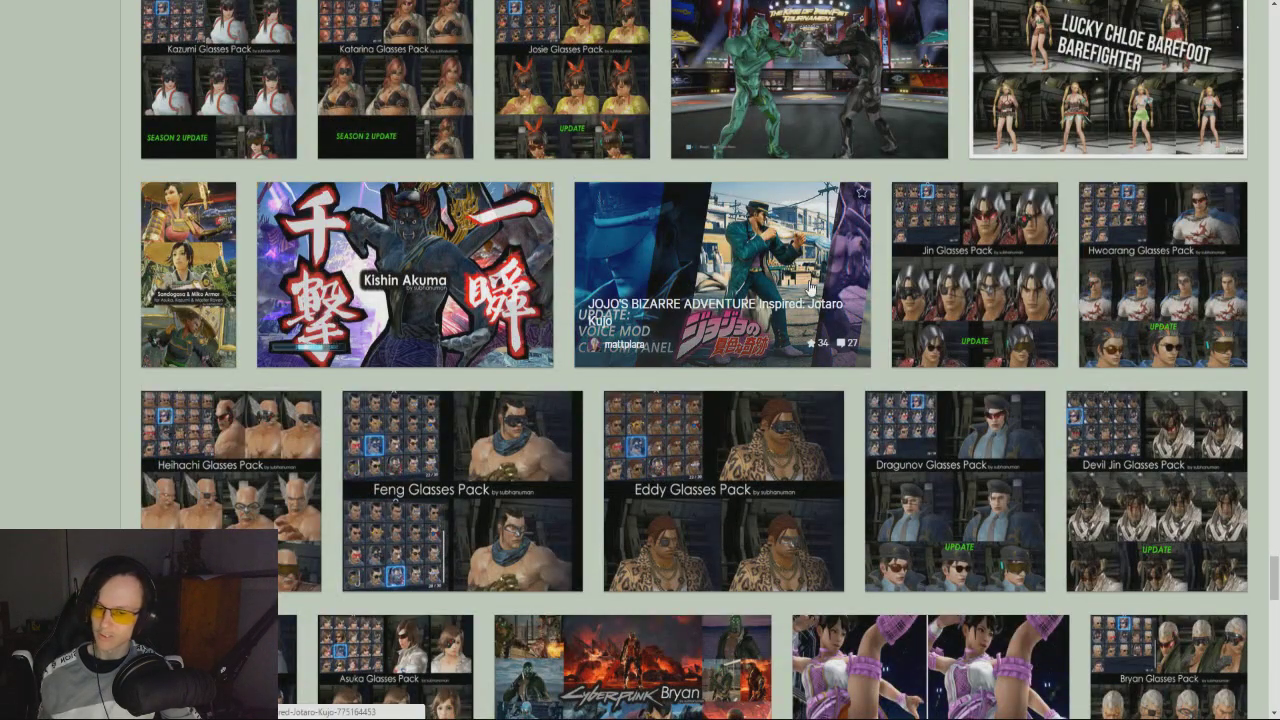
{"action": "scroll", "coordinate": [810, 288], "scroll_direction": "down", "scroll_amount": 4}
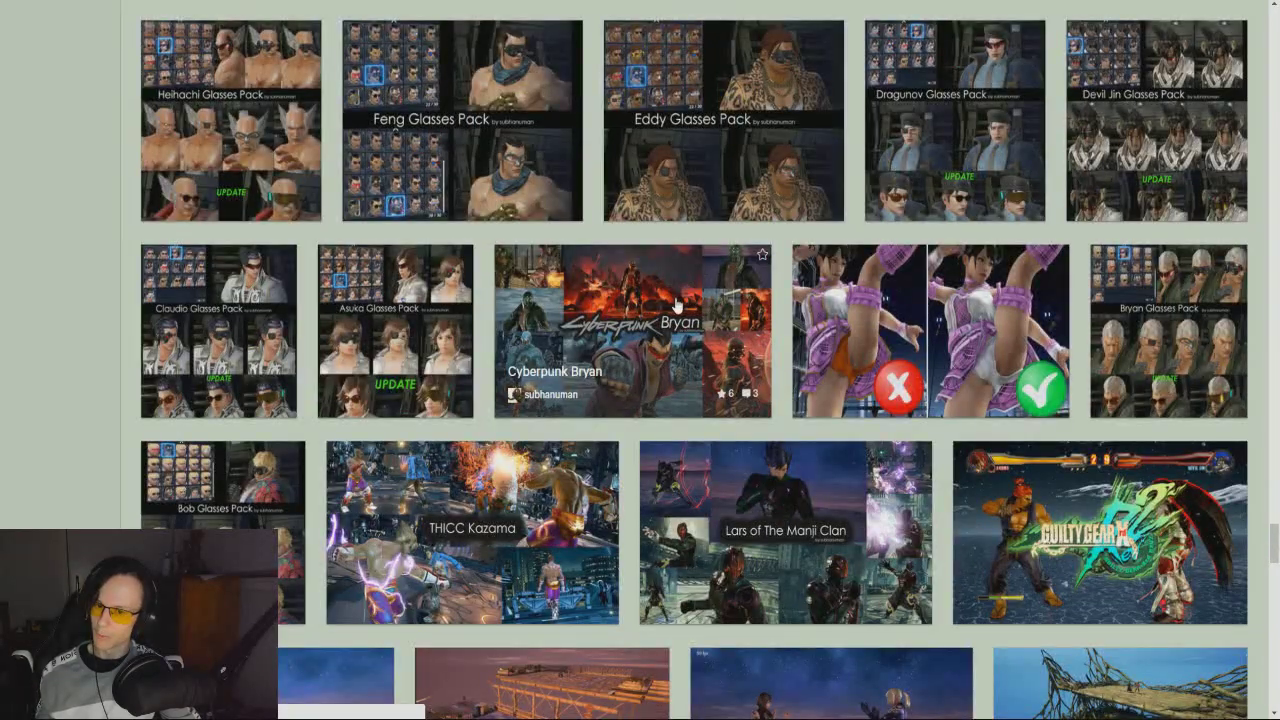
{"action": "scroll", "coordinate": [670, 315], "scroll_direction": "down", "scroll_amount": 2}
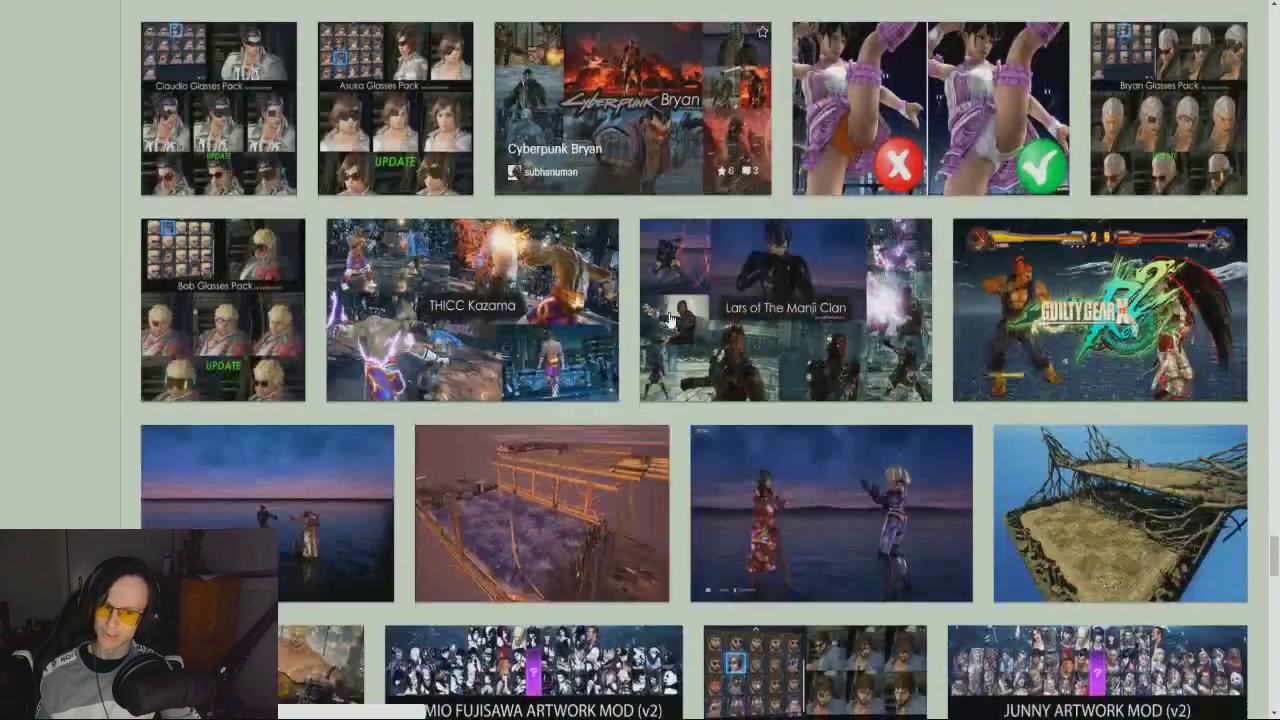
{"action": "scroll", "coordinate": [645, 335], "scroll_direction": "down", "scroll_amount": 3}
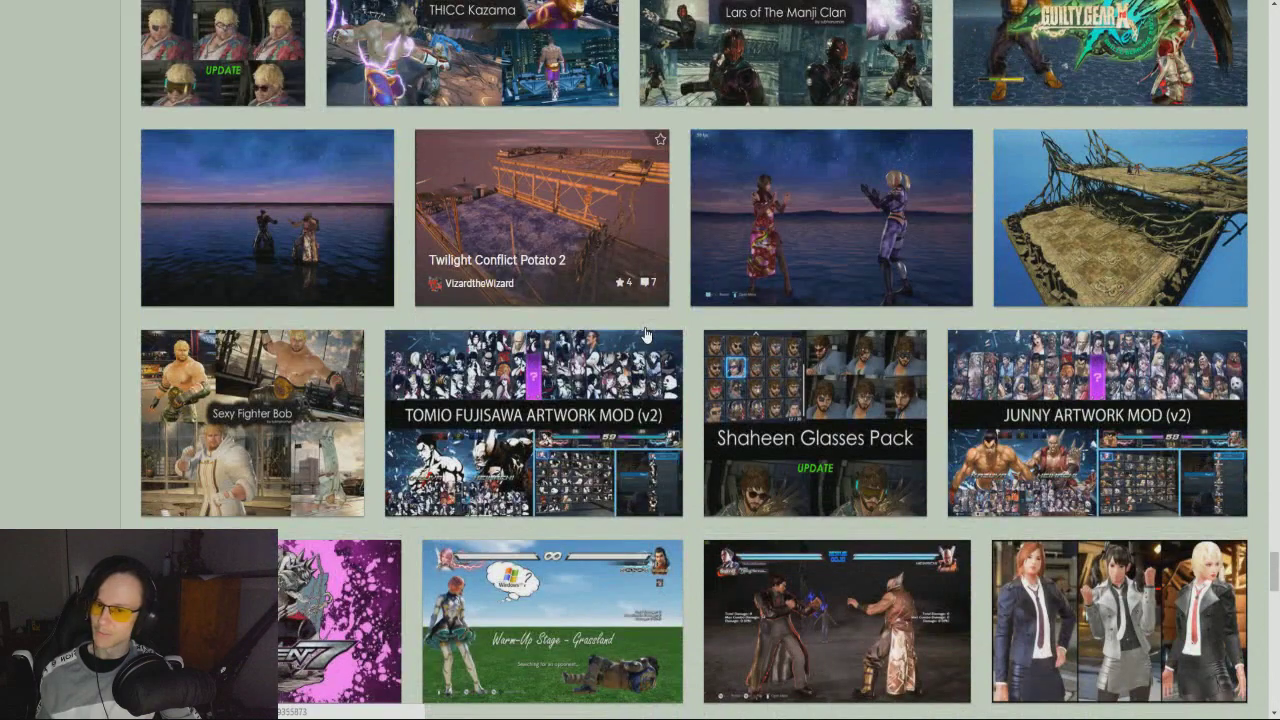
{"action": "scroll", "coordinate": [645, 335], "scroll_direction": "down", "scroll_amount": 5}
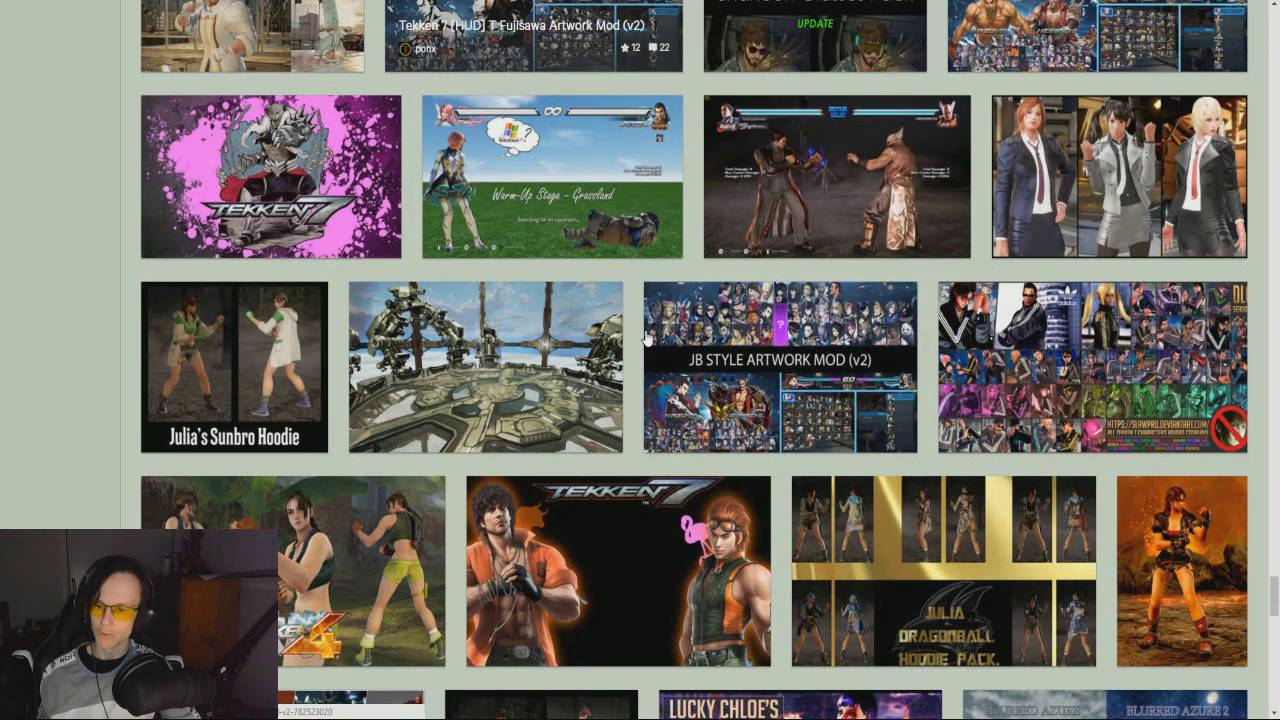
{"action": "scroll", "coordinate": [645, 340], "scroll_direction": "down", "scroll_amount": 4}
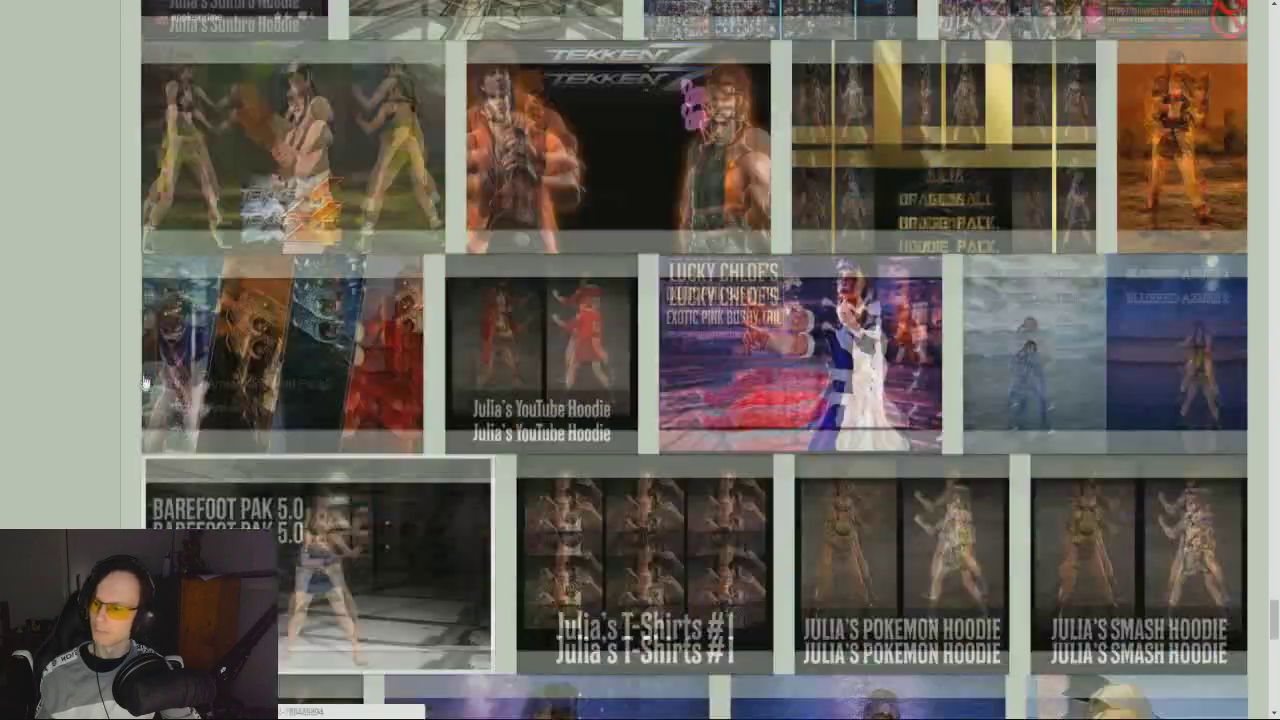
{"action": "scroll", "coordinate": [260, 370], "scroll_direction": "down", "scroll_amount": 3}
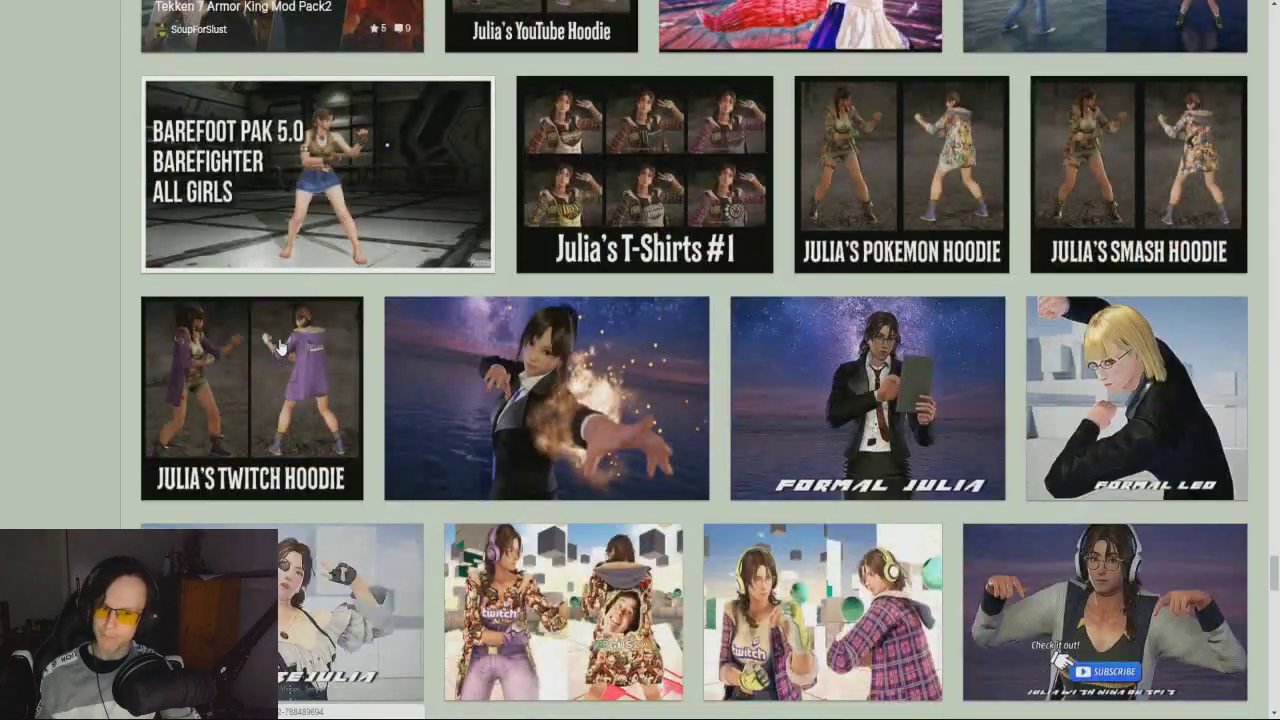
{"action": "scroll", "coordinate": [280, 347], "scroll_direction": "down", "scroll_amount": 3}
{"action": "scroll", "coordinate": [282, 370], "scroll_direction": "up", "scroll_amount": 3}
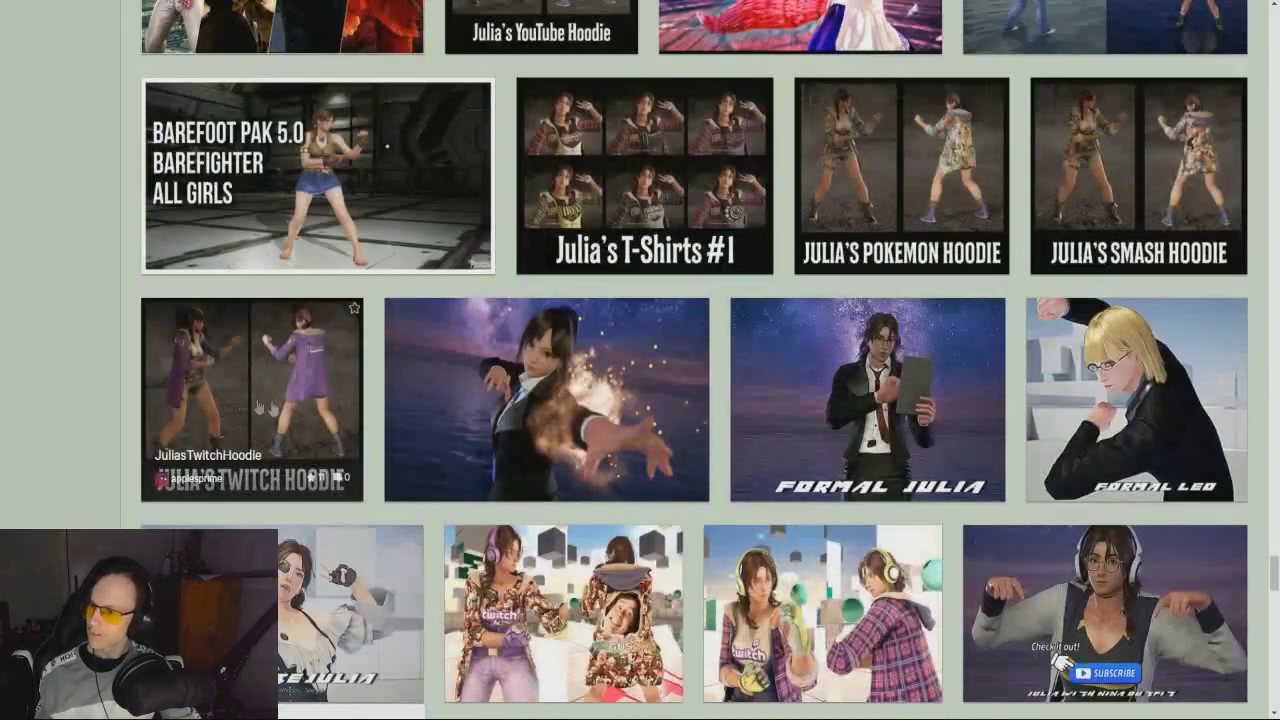
- Open Julia's Twitch Hoodie page, note its ~mods install path, and bring up File Explorer
{"action": "left_click", "coordinate": [281, 386]}
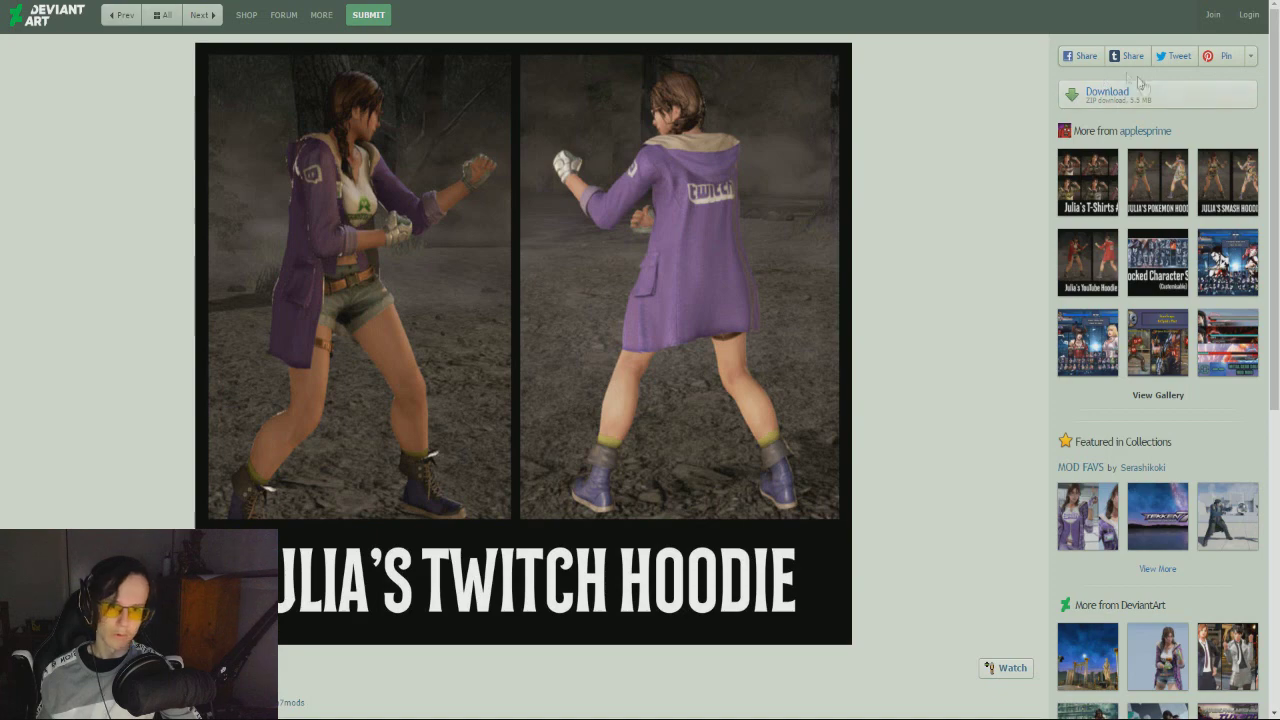
{"action": "scroll", "coordinate": [151, 329], "scroll_direction": "down", "scroll_amount": 5}
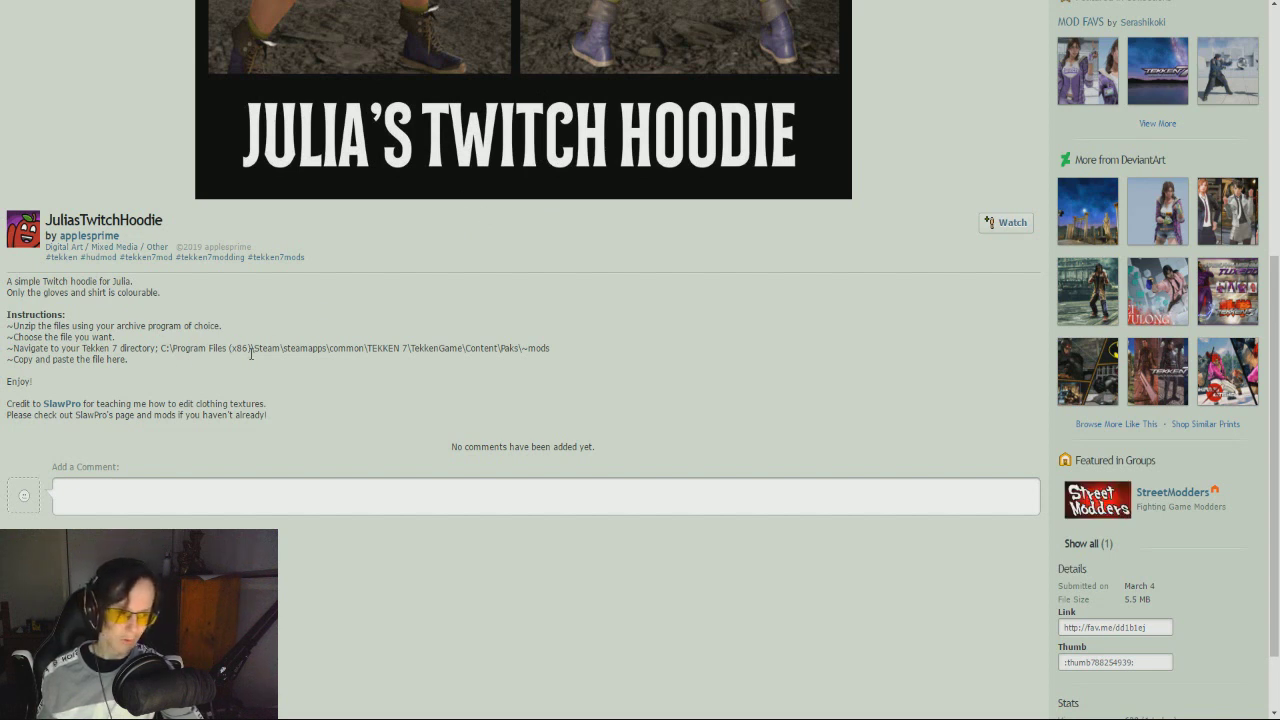
{"action": "left_click_drag", "start_coordinate": [158, 347], "coordinate": [566, 351]}
{"action": "left_click", "coordinate": [605, 310]}
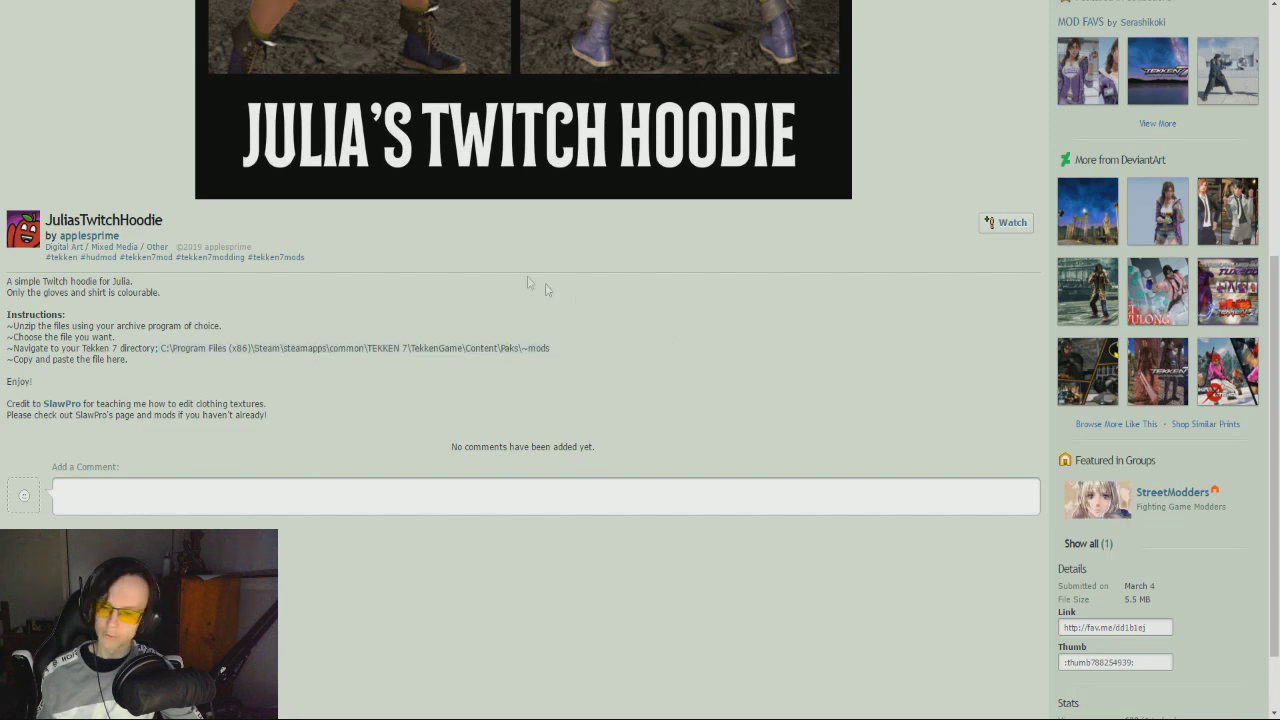
{"action": "key", "text": "super+e"}
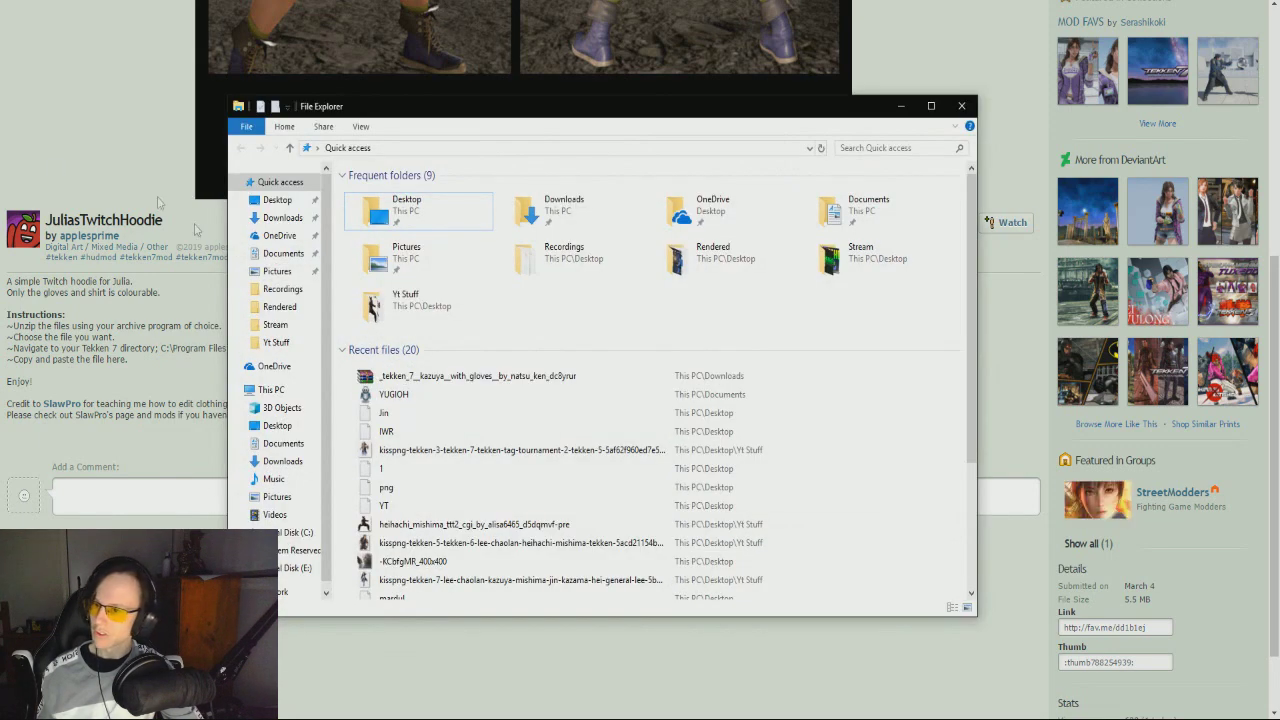
- Browse to C:\Program Files (x86)\Steam in File Explorer
{"action": "left_click", "coordinate": [271, 392]}
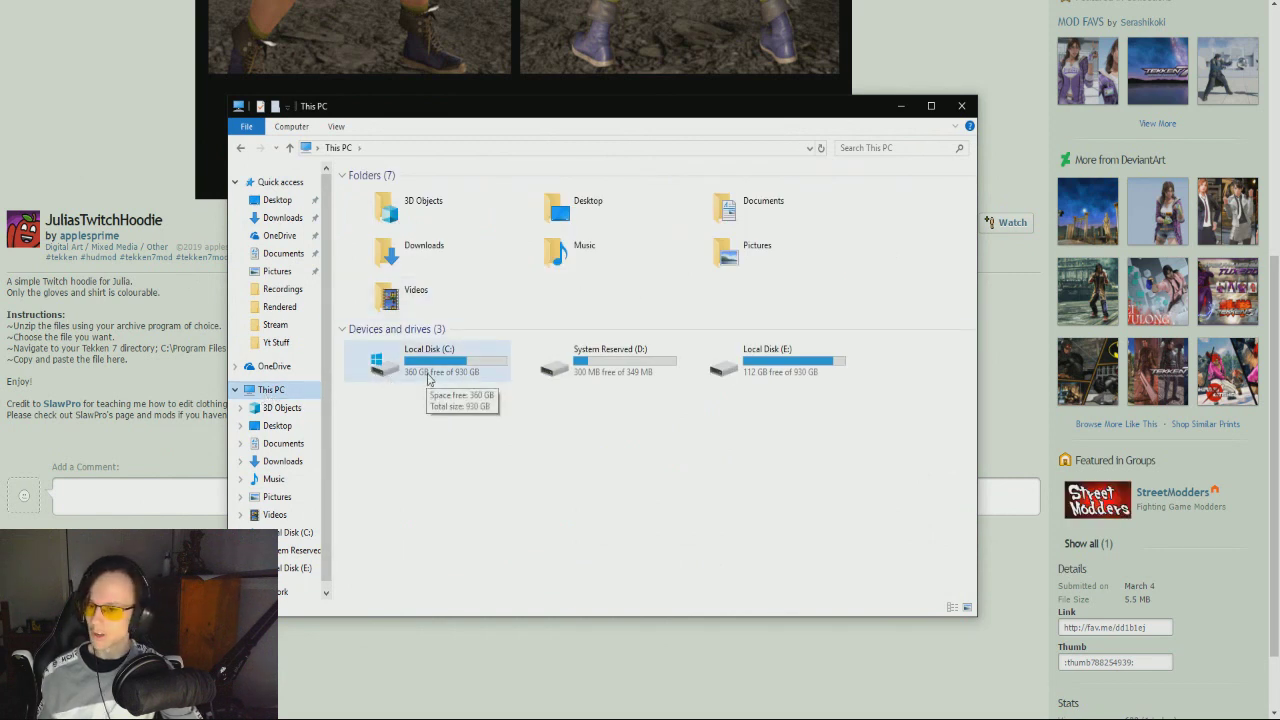
{"action": "double_click", "coordinate": [428, 373]}
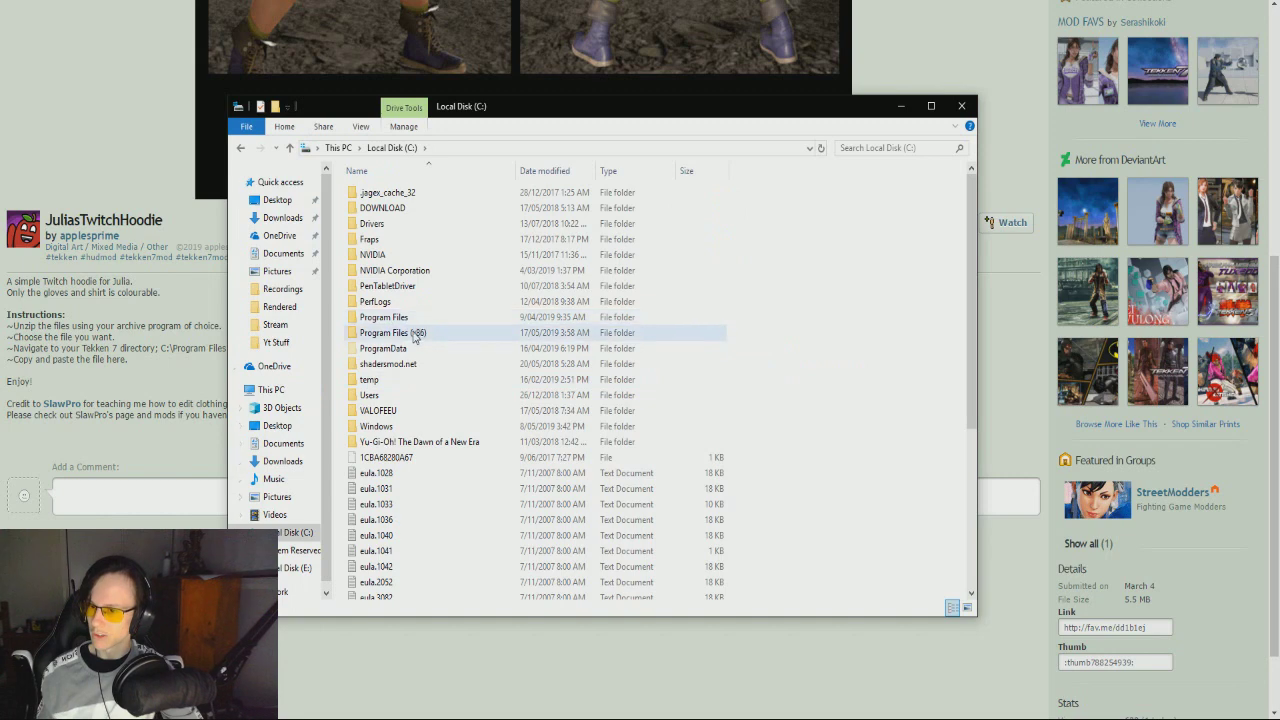
{"action": "double_click", "coordinate": [415, 338]}
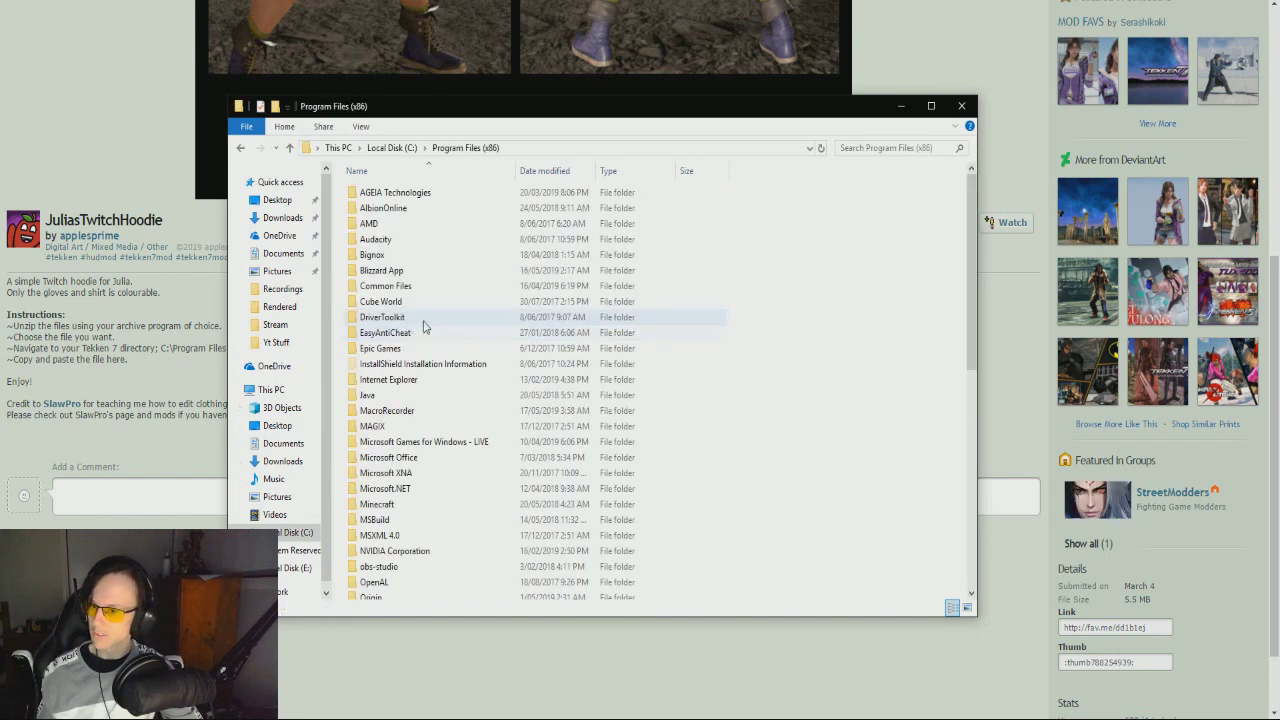
{"action": "scroll", "coordinate": [394, 337], "scroll_direction": "down", "scroll_amount": 10}
{"action": "double_click", "coordinate": [385, 360]}
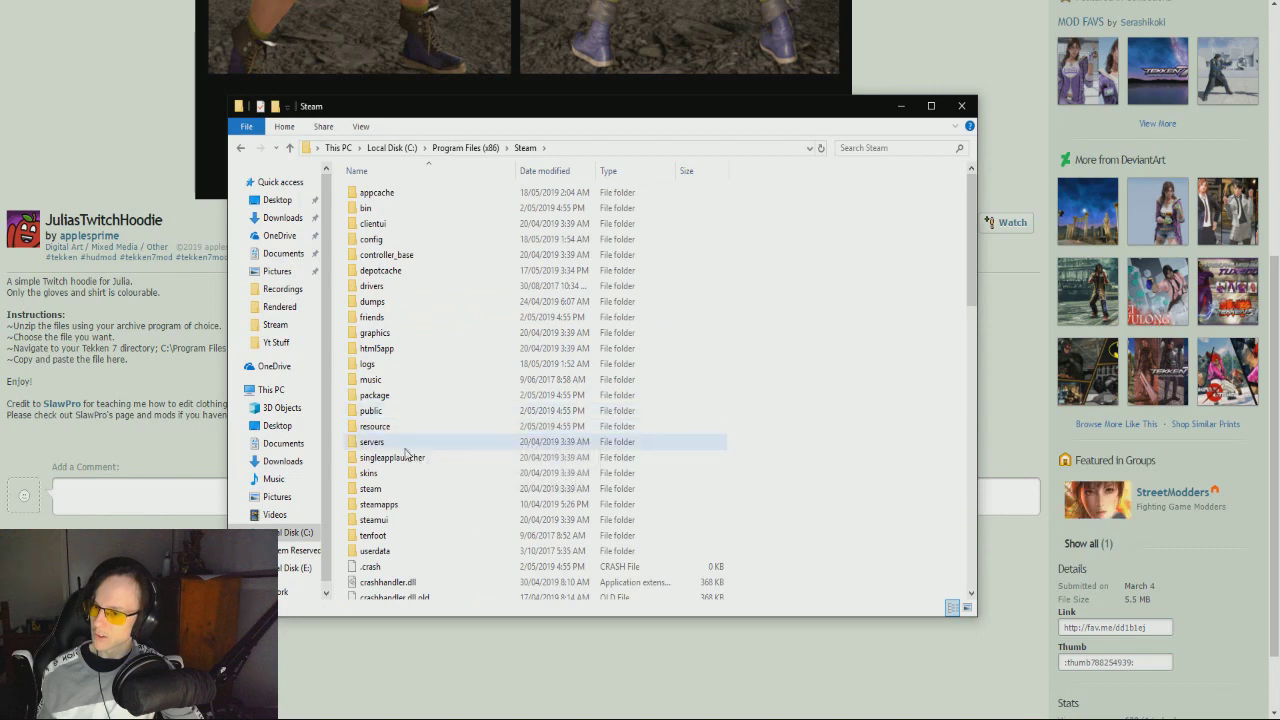
- Continue through steamapps\common\TEKKEN 7\TekkenGame\Content\Paks and select the ~mods folder
{"action": "double_click", "coordinate": [400, 505]}
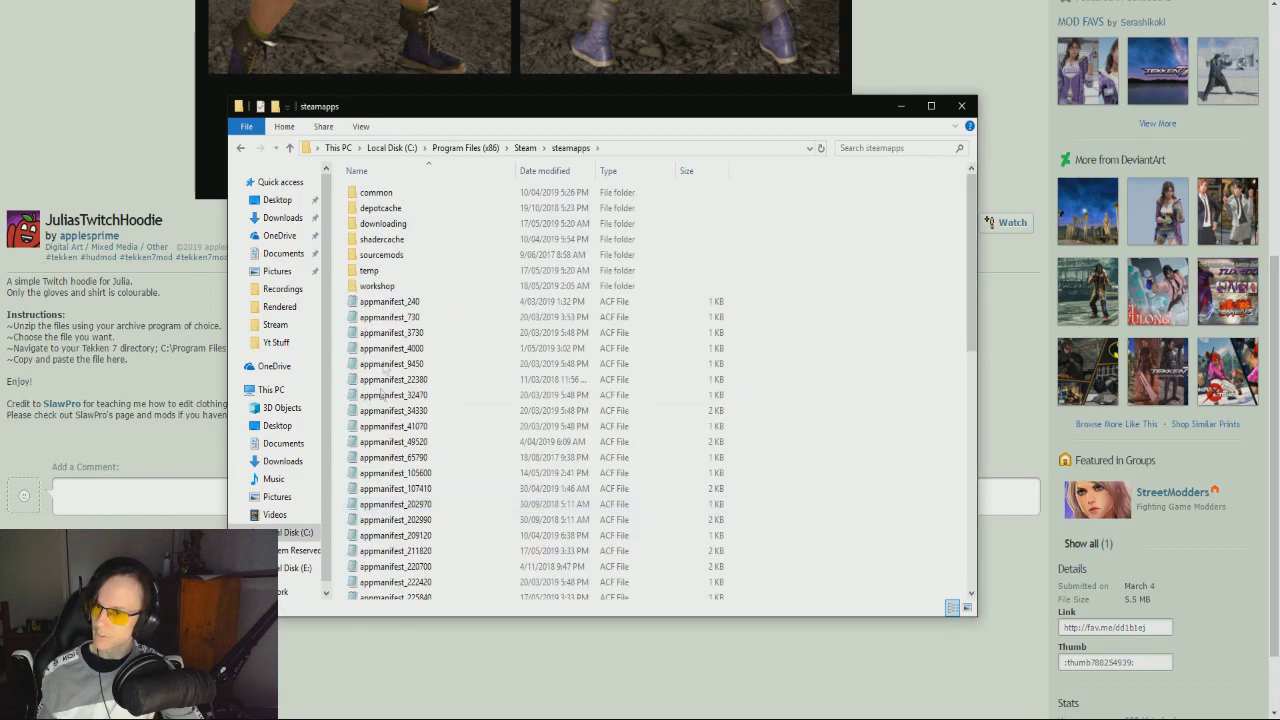
{"action": "double_click", "coordinate": [381, 193]}
{"action": "scroll", "coordinate": [383, 195], "scroll_direction": "down", "scroll_amount": 9}
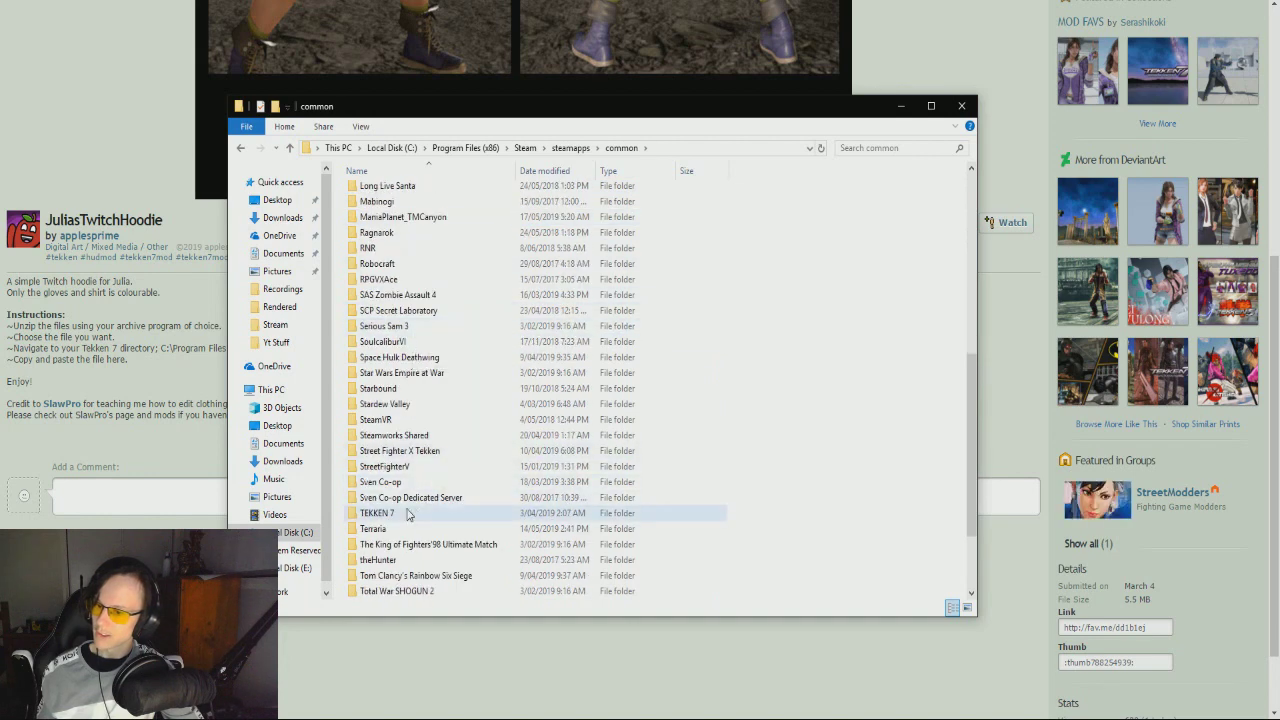
{"action": "double_click", "coordinate": [407, 513]}
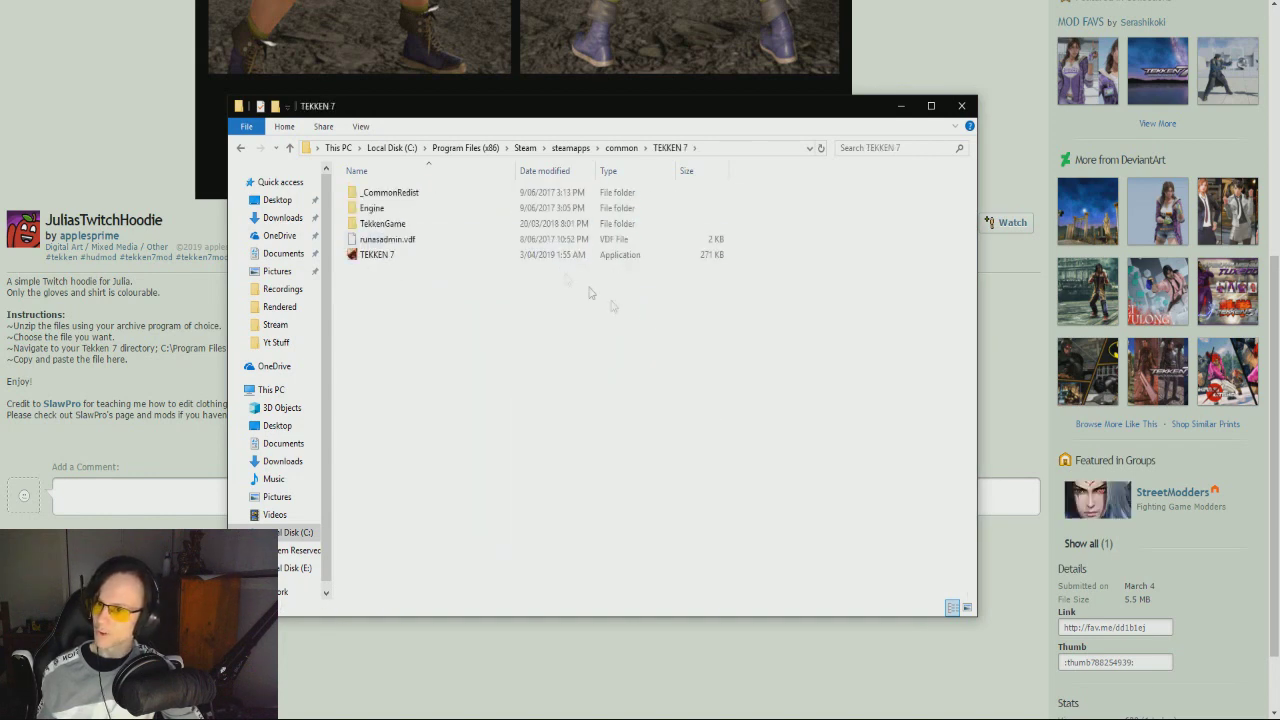
{"action": "double_click", "coordinate": [434, 230]}
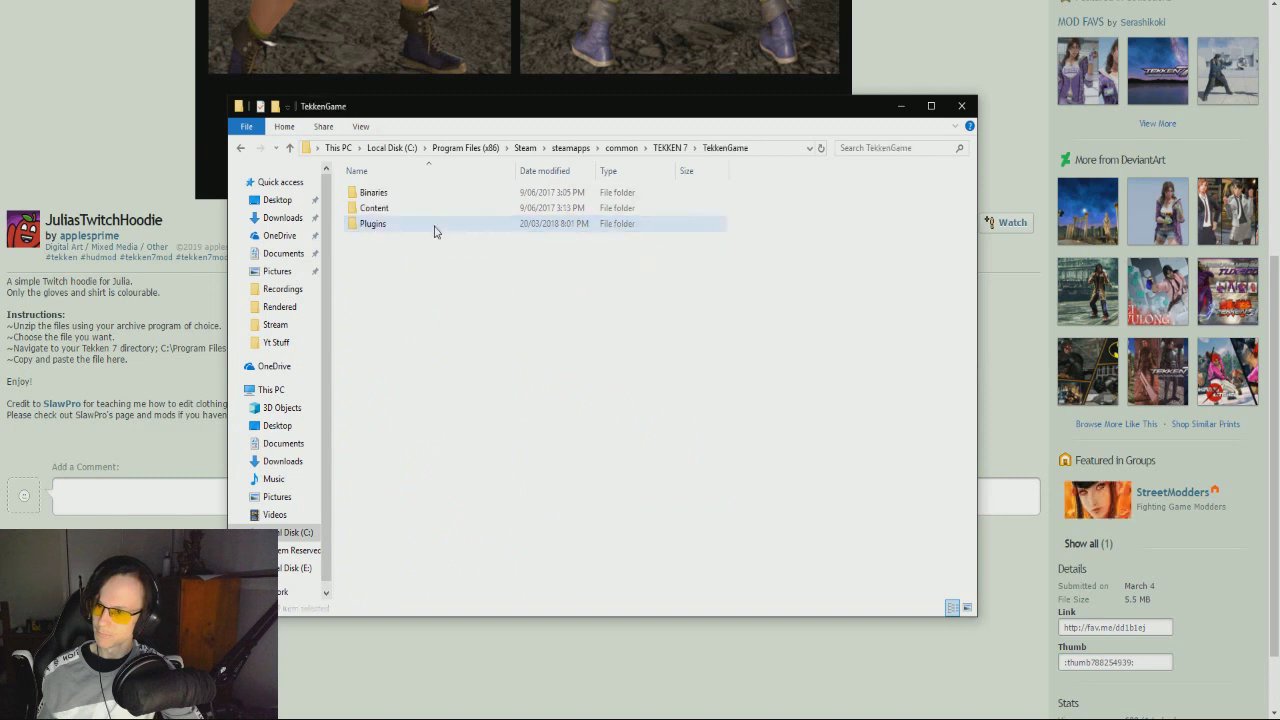
{"action": "double_click", "coordinate": [423, 210]}
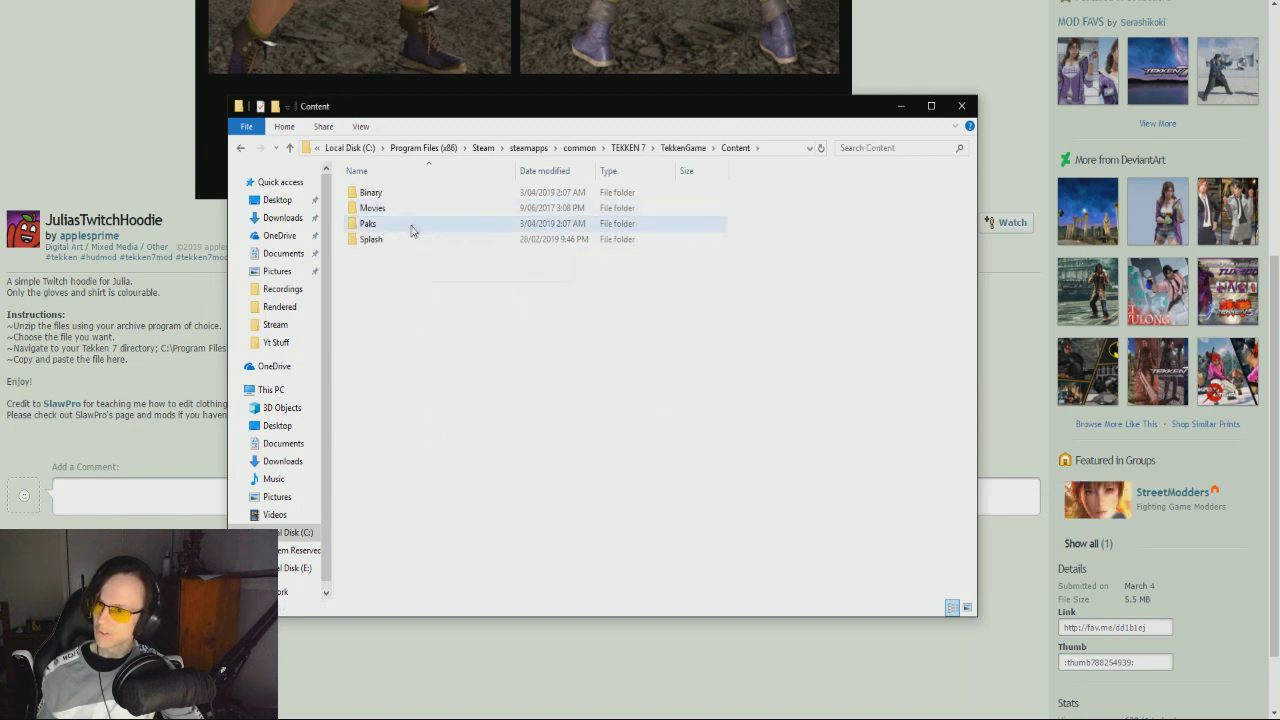
{"action": "double_click", "coordinate": [410, 229]}
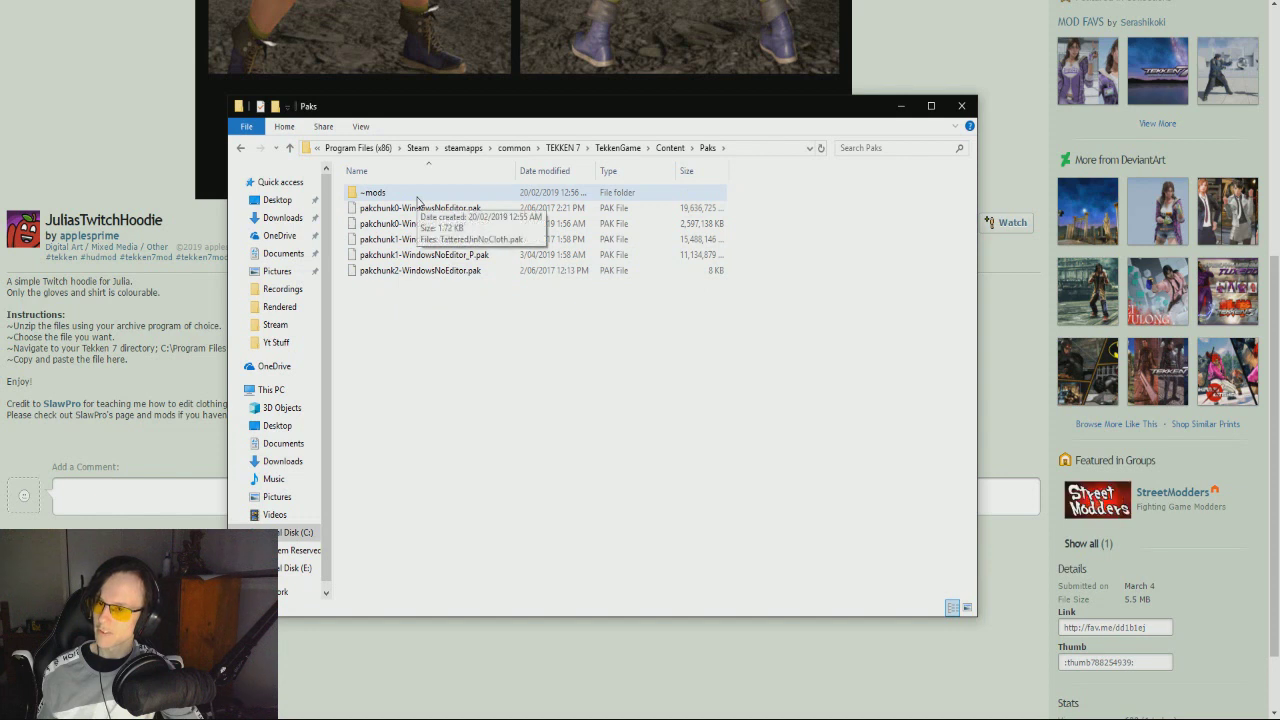
{"action": "left_click", "coordinate": [416, 196]}
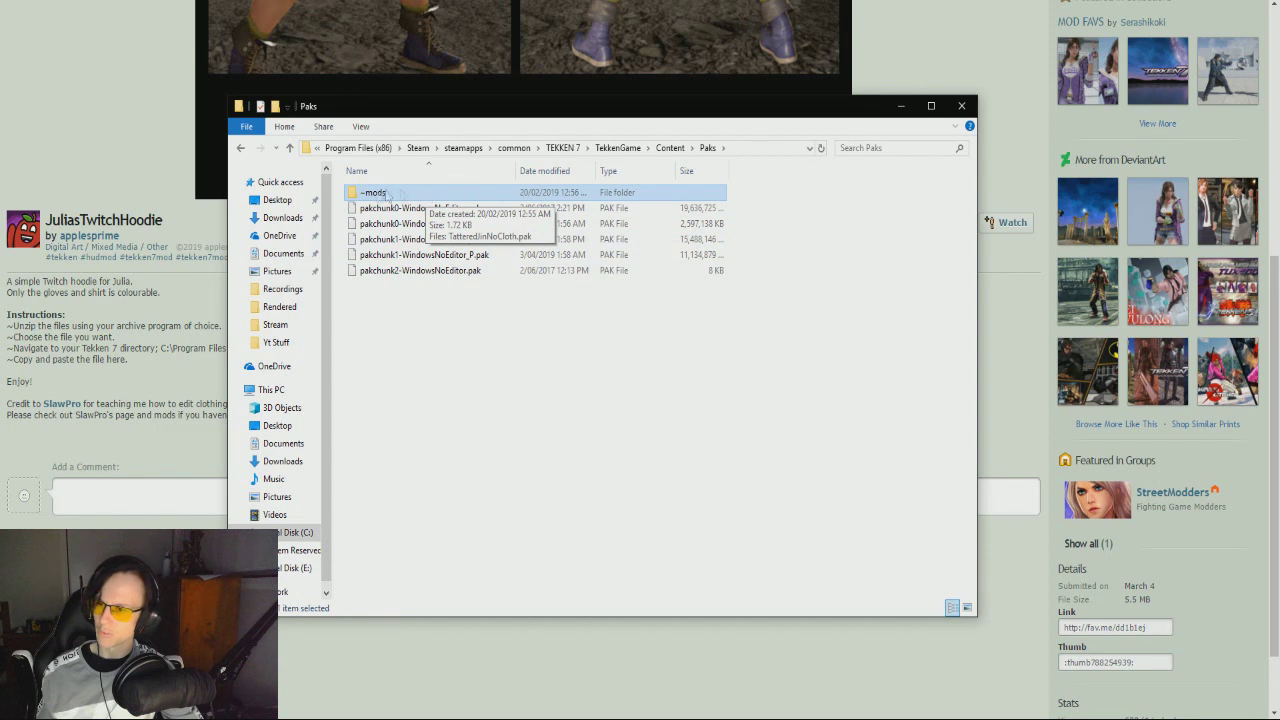
- Create a new folder inside Paks with the default name
{"action": "right_click", "coordinate": [431, 379]}
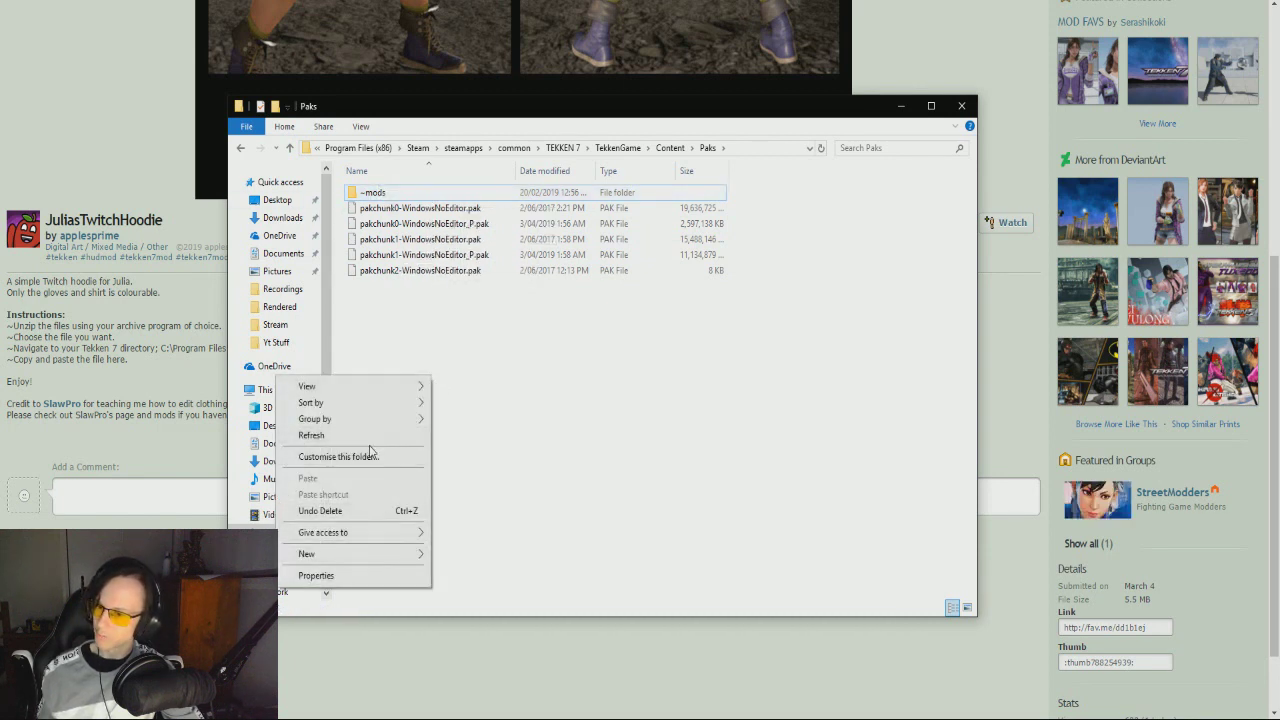
{"action": "mouse_move", "coordinate": [352, 555]}
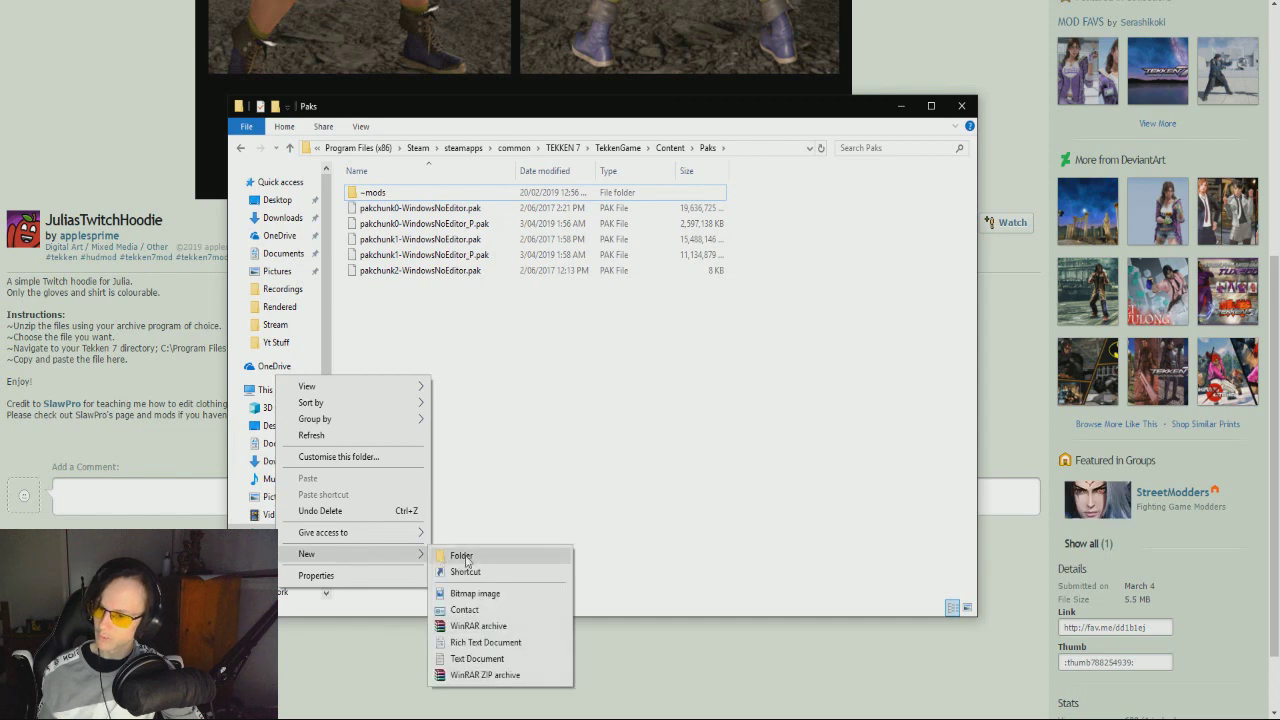
{"action": "left_click", "coordinate": [450, 557]}
{"action": "left_click", "coordinate": [449, 320]}
- Delete the new folder again and open ~mods, which holds TatteredJinNoCloth.pak
{"action": "left_click", "coordinate": [415, 208]}
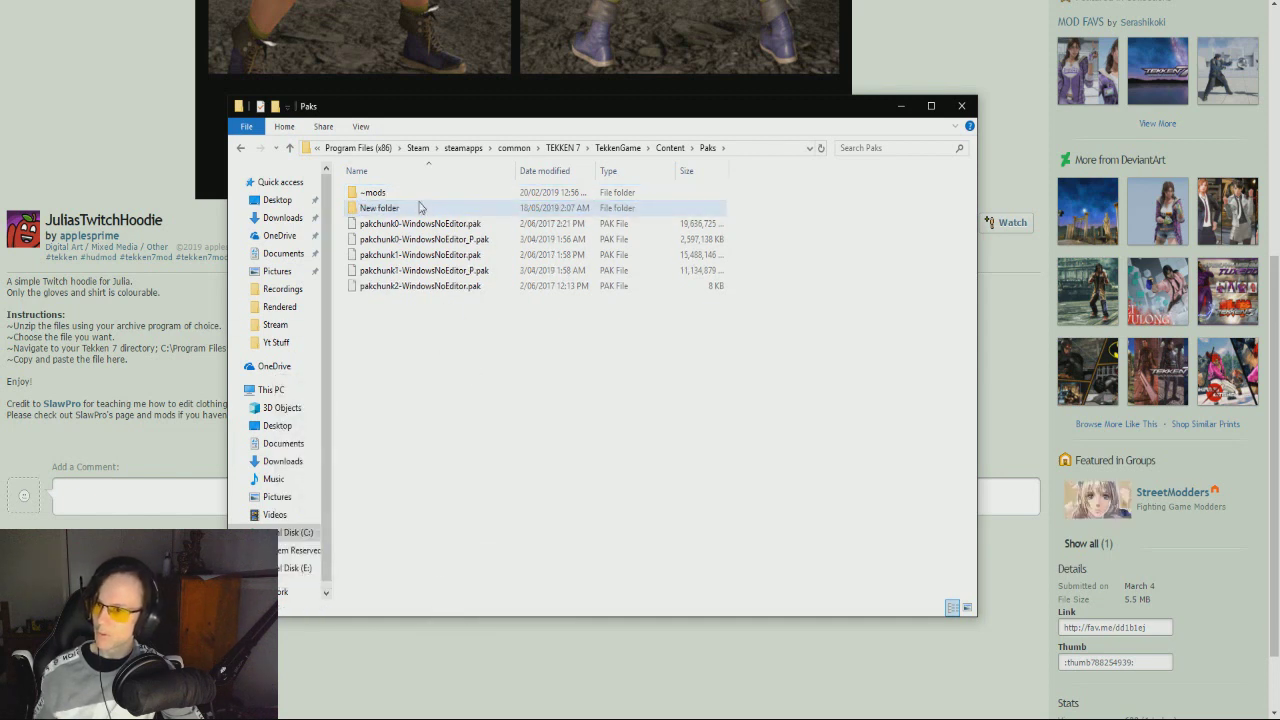
{"action": "key", "text": "Delete"}
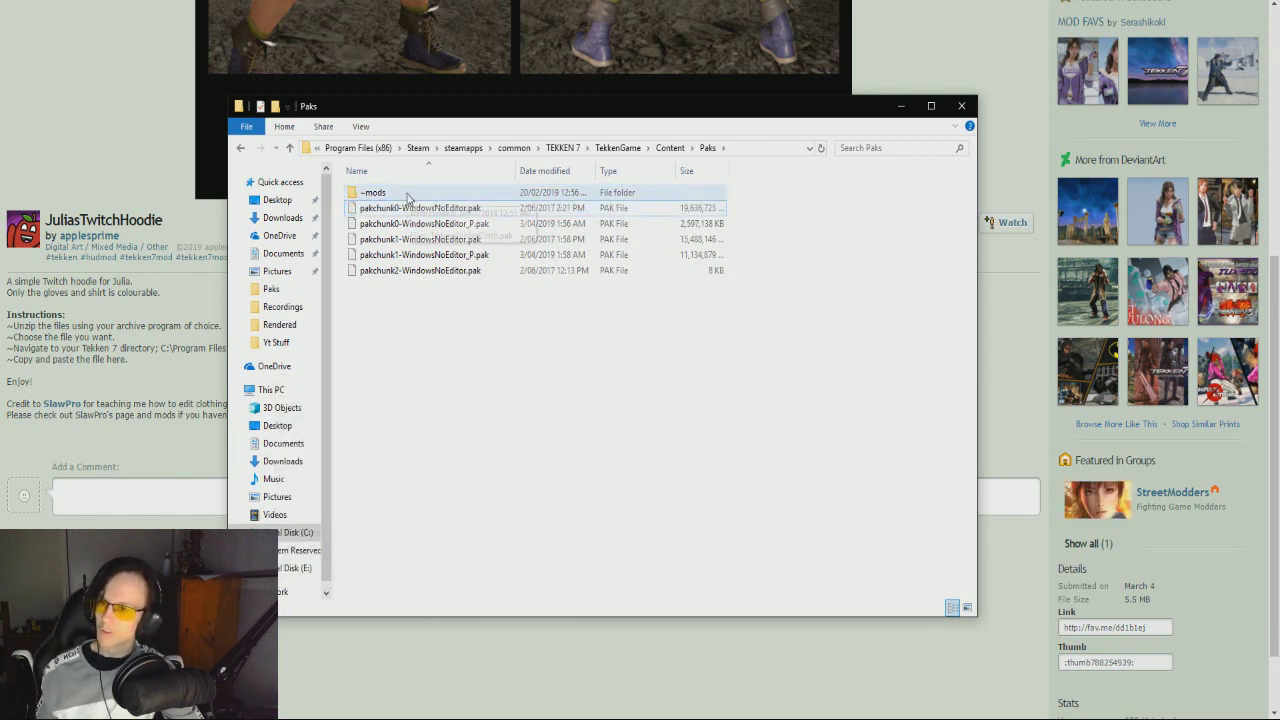
{"action": "double_click", "coordinate": [407, 195]}
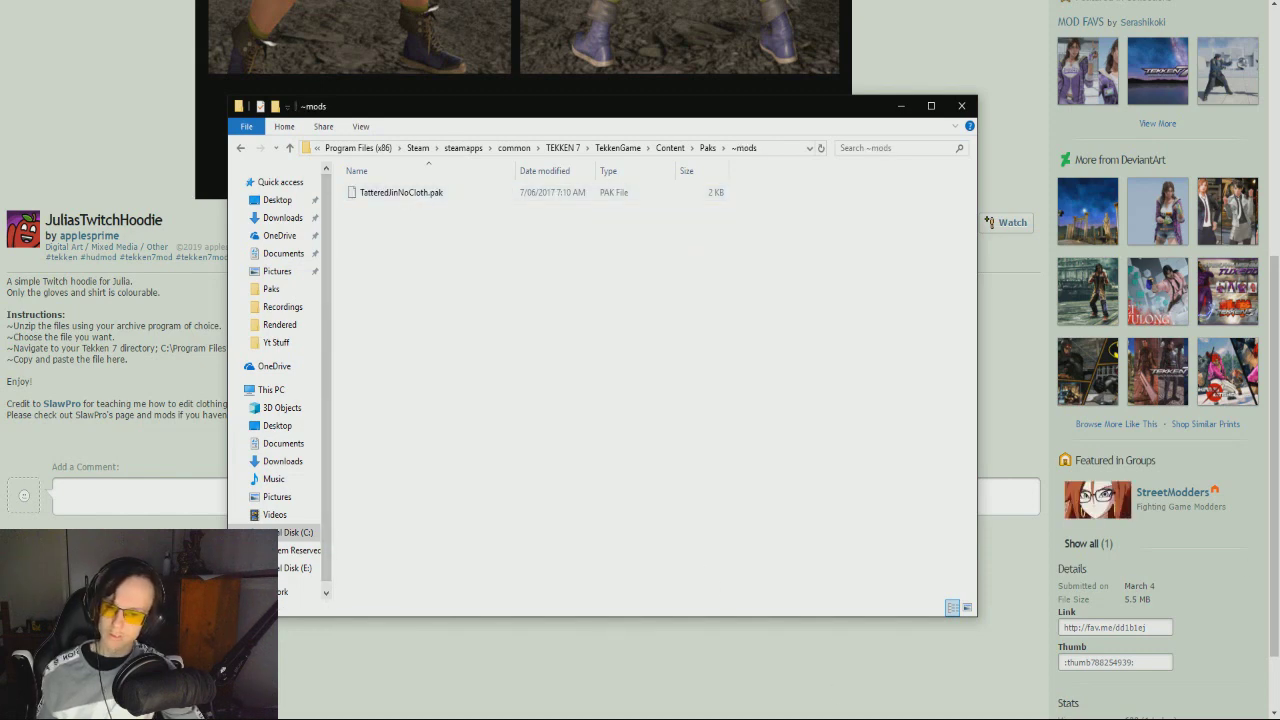
{"action": "key", "text": "alt+Tab"}
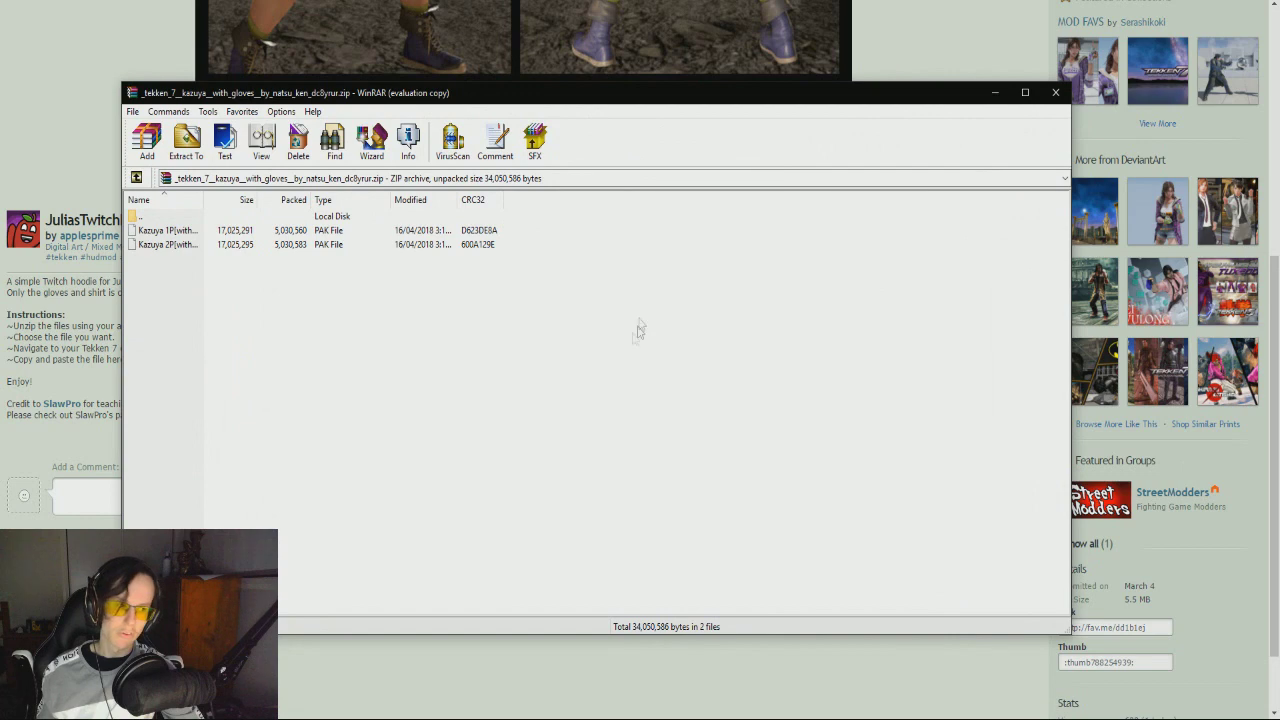
- Drag both Kazuya 1P and 2P withGloves .pak files from WinRAR into ~mods, then close both windows
{"action": "left_click", "coordinate": [166, 245]}
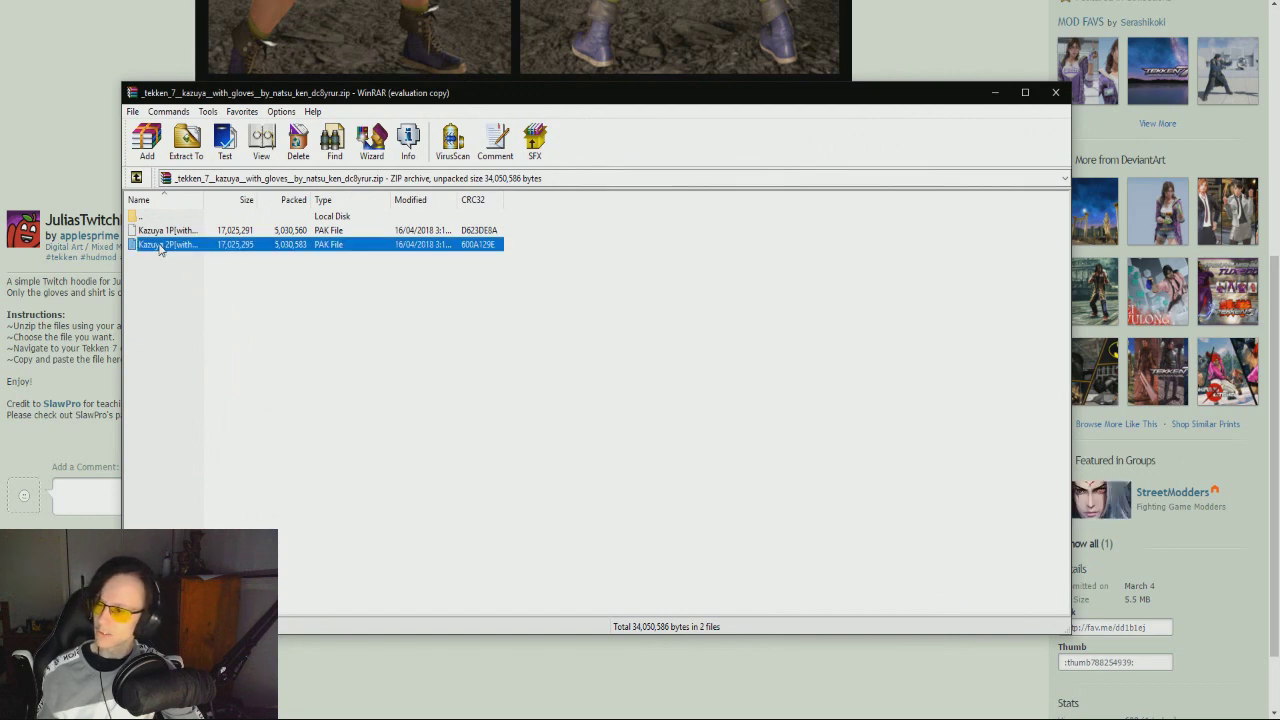
{"action": "key", "text": "Up"}
{"action": "left_click_drag", "start_coordinate": [411, 93], "coordinate": [777, 95]}
{"action": "left_click_drag", "start_coordinate": [555, 294], "coordinate": [391, 266]}
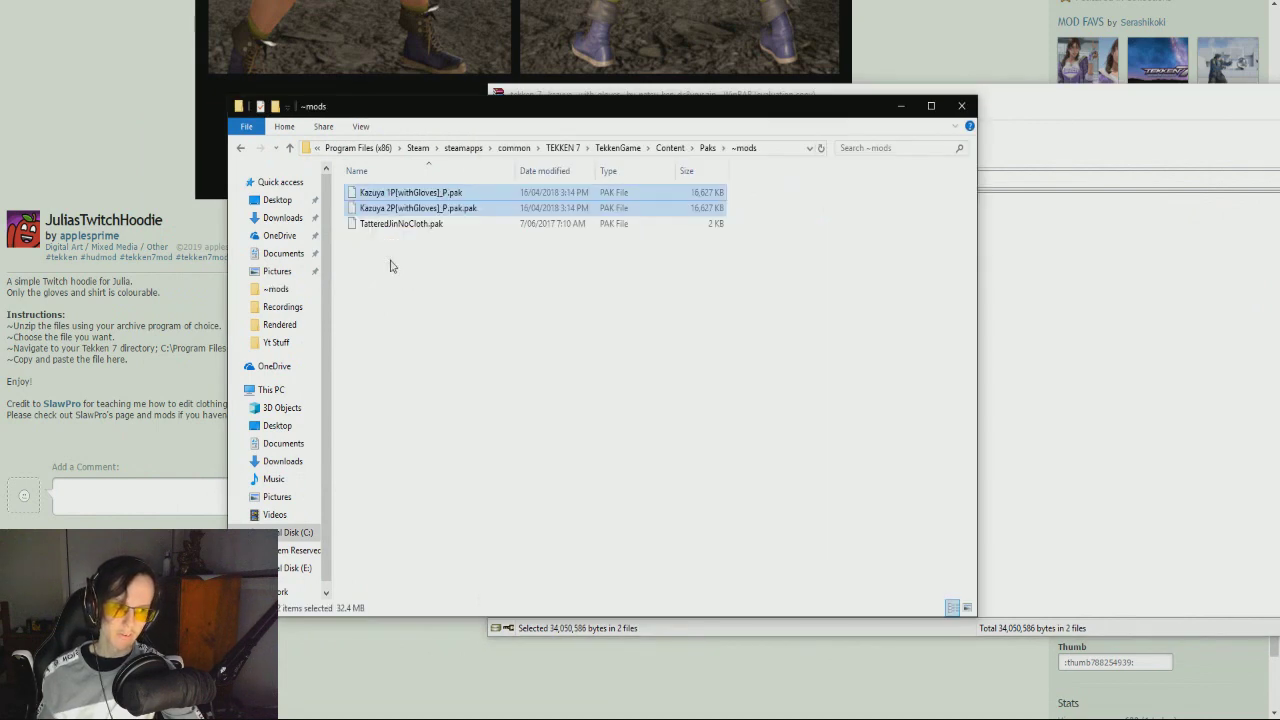
{"action": "left_click", "coordinate": [962, 105]}
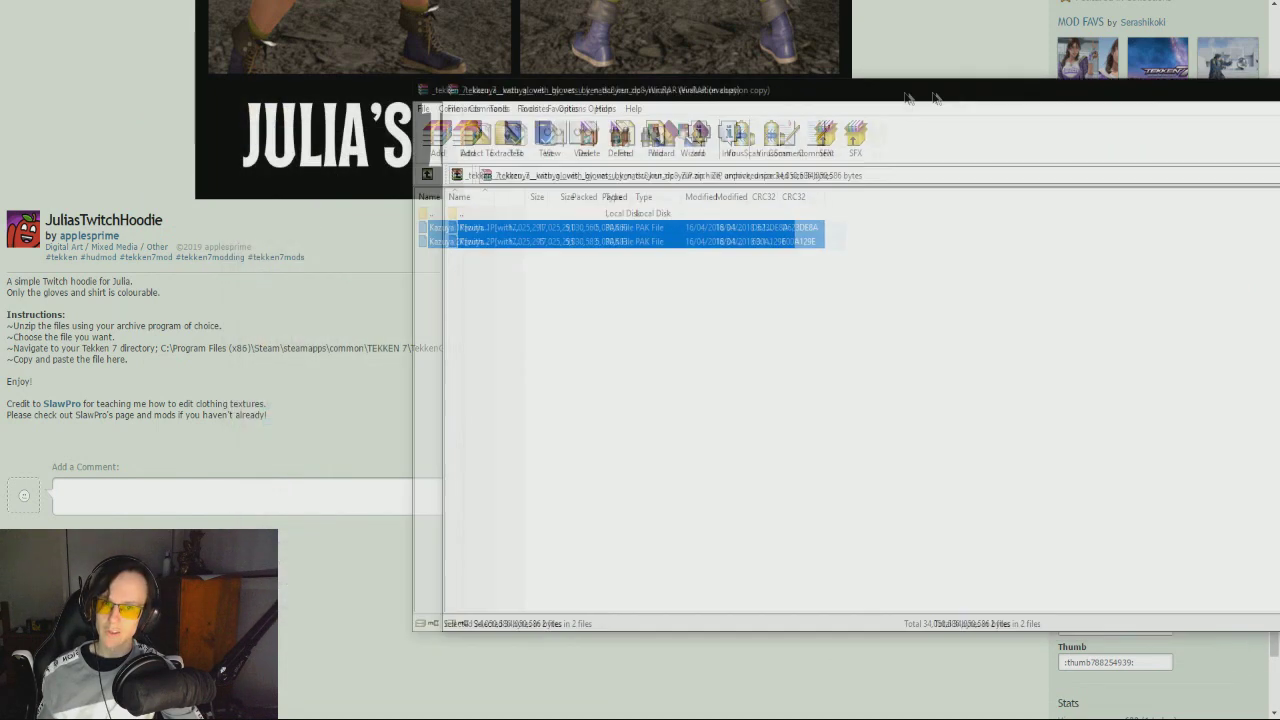
{"action": "left_click", "coordinate": [1146, 115]}
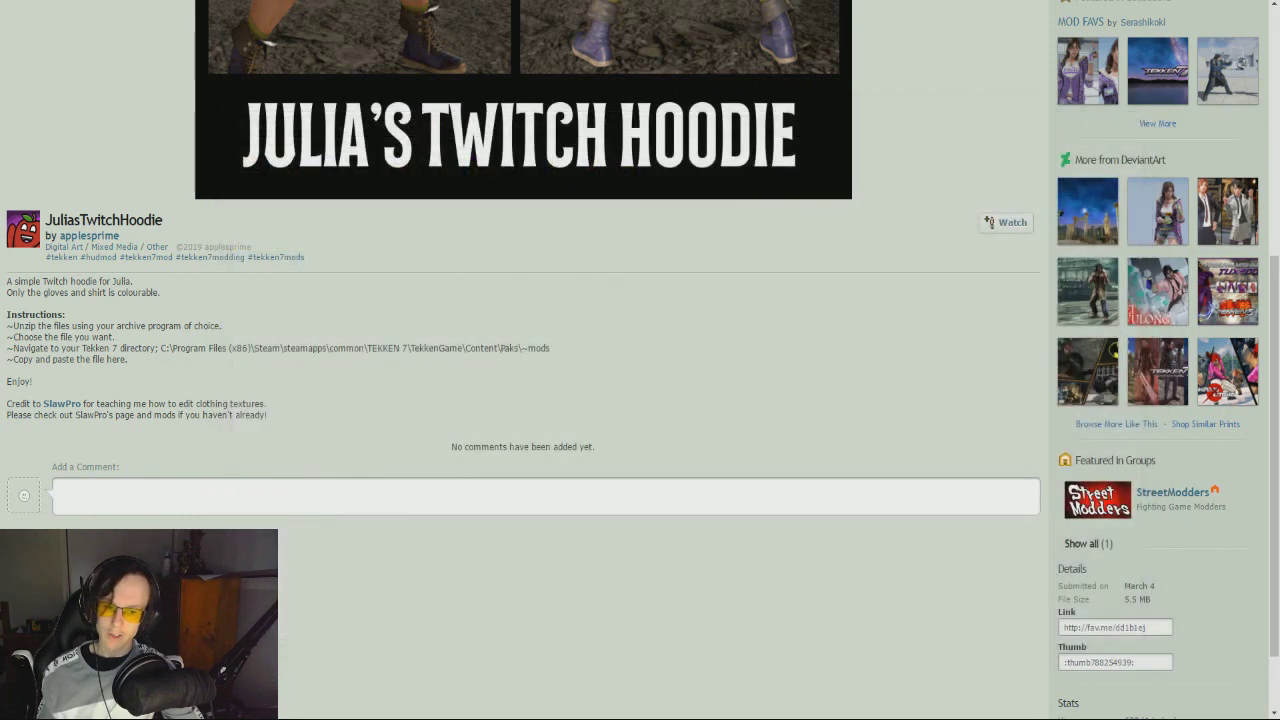
- Launch TEKKEN 7 from the Steam tray icon's menu
{"action": "left_click", "coordinate": [1133, 719]}
{"action": "right_click", "coordinate": [1133, 646]}
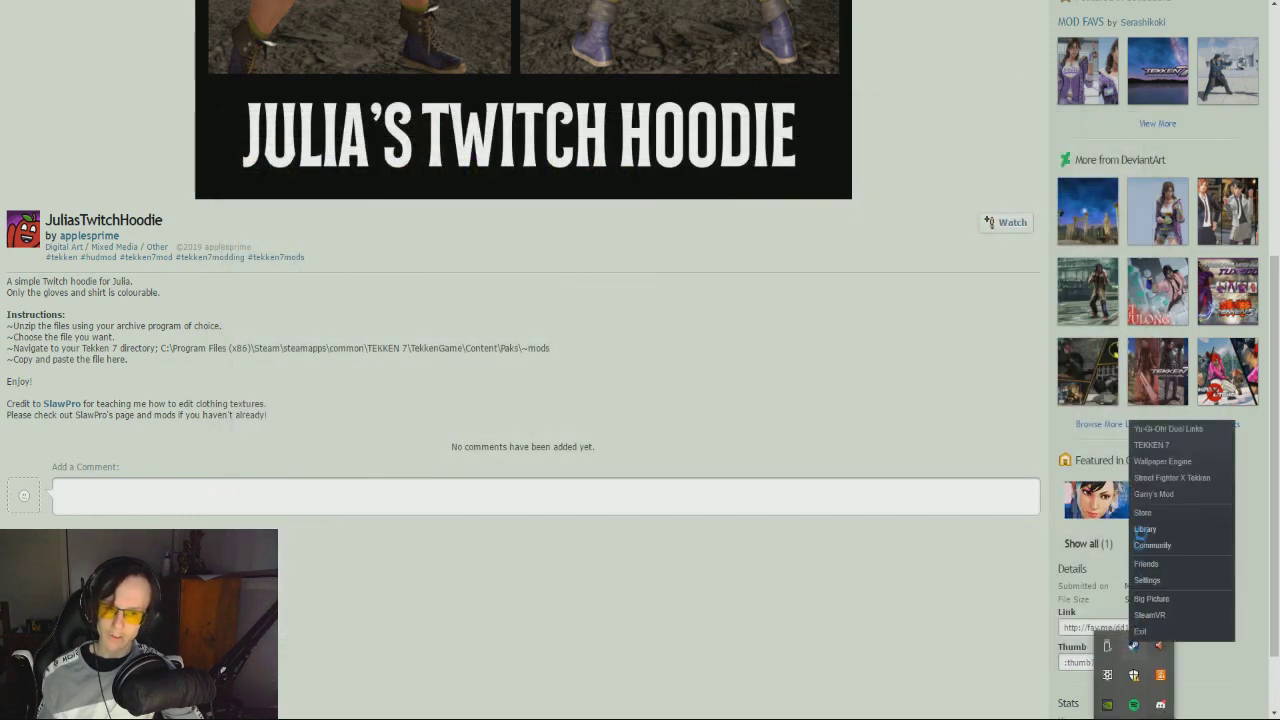
{"action": "left_click", "coordinate": [1148, 445]}
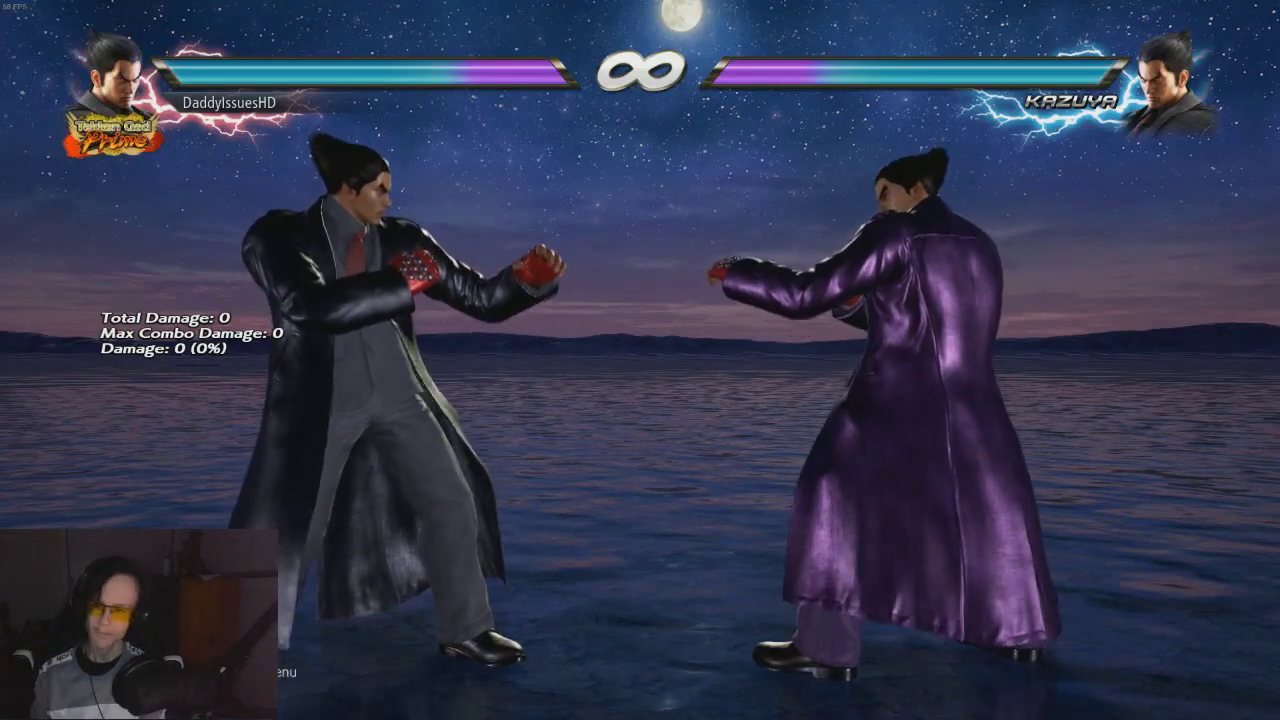
- In the Kazuya mirror match, perform a launch-and-juggle combo on the modded opponent
{"action": "key", "text": "Right"}
{"action": "key", "text": "Down"}
{"action": "key", "text": "Right"}
{"action": "key", "text": "Down"}
{"action": "key", "text": "Right"}
{"action": "key", "text": "Right"}
{"action": "key", "text": "Down"}
{"action": "key", "text": "Right"}
{"action": "key", "text": "Right"}
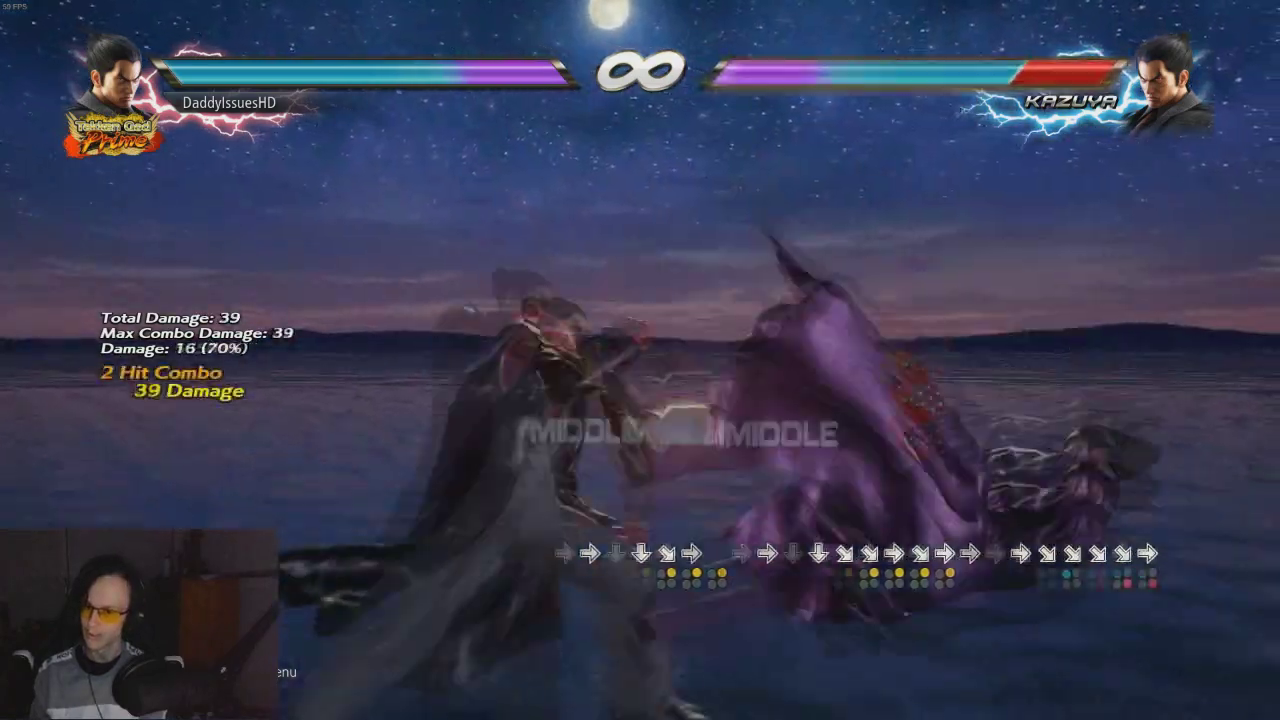